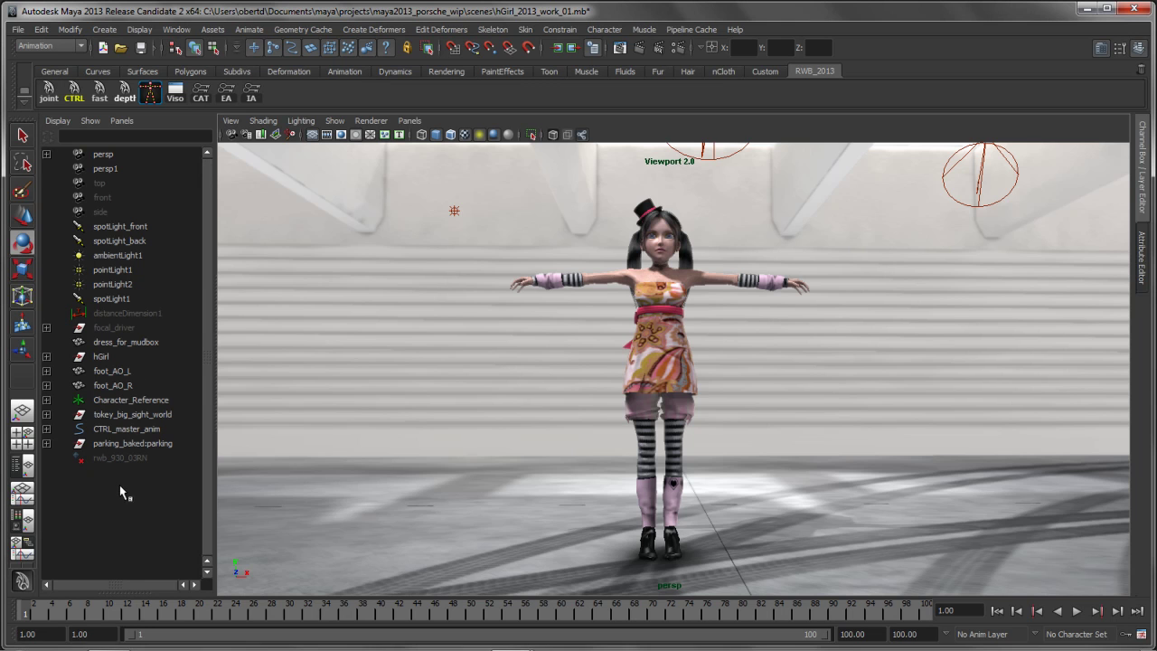
- Preview the unloaded content of the rwb_930_03RN reference in the Outliner
left_click(121, 459)
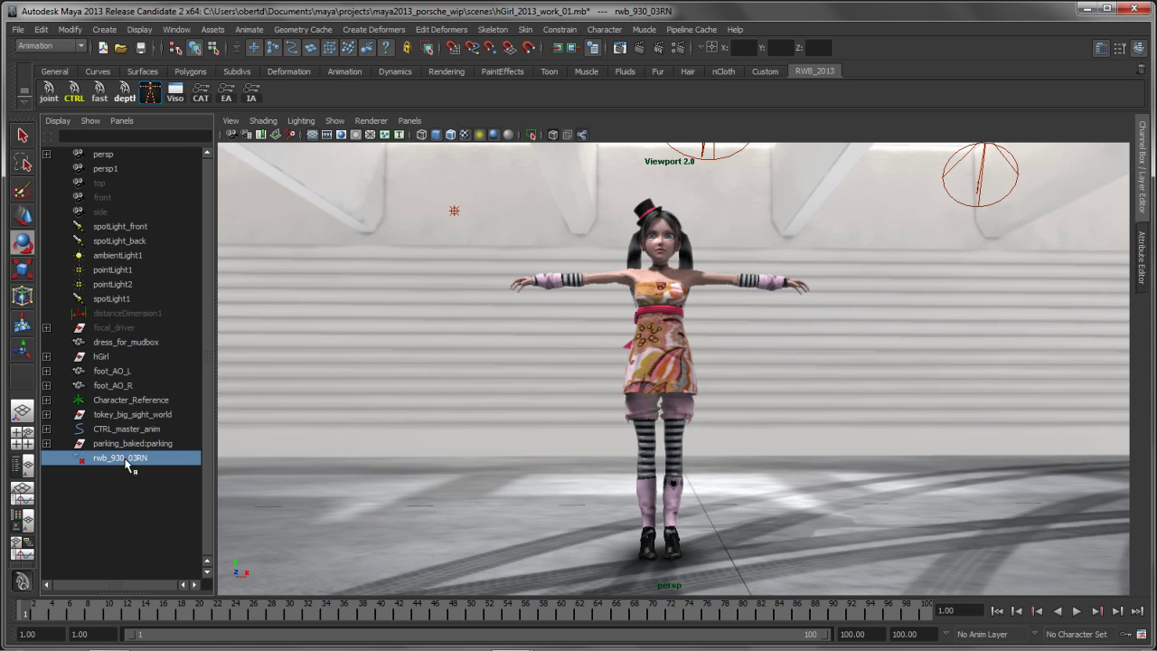
right_click(127, 463)
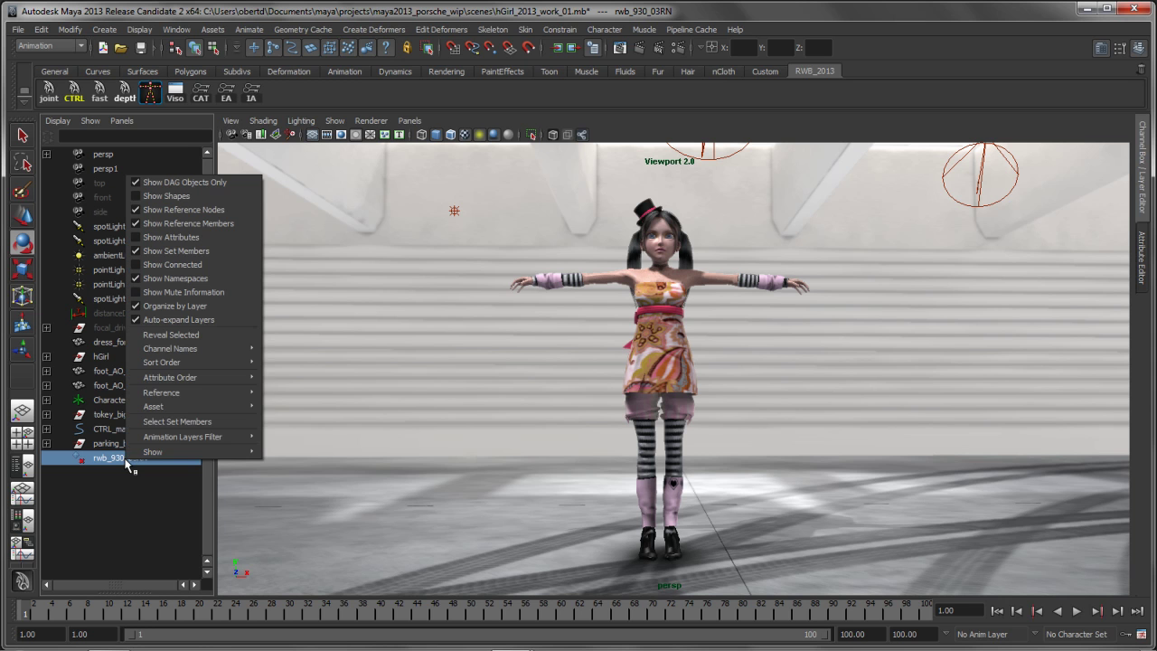
mouse_move(176, 394)
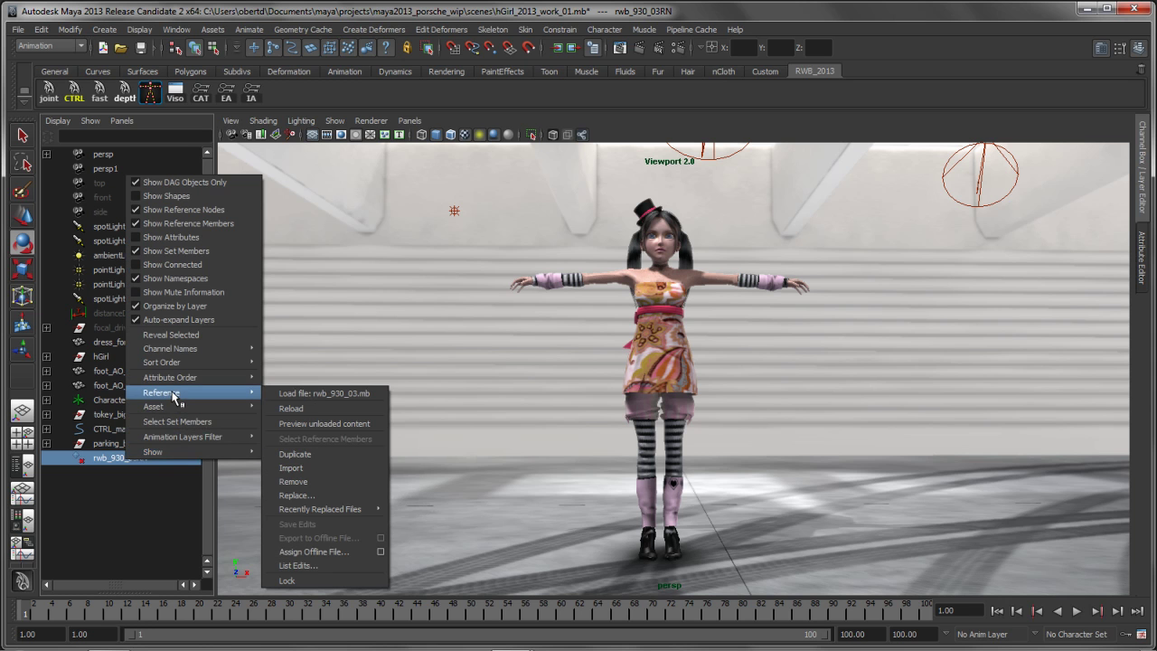
left_click(339, 425)
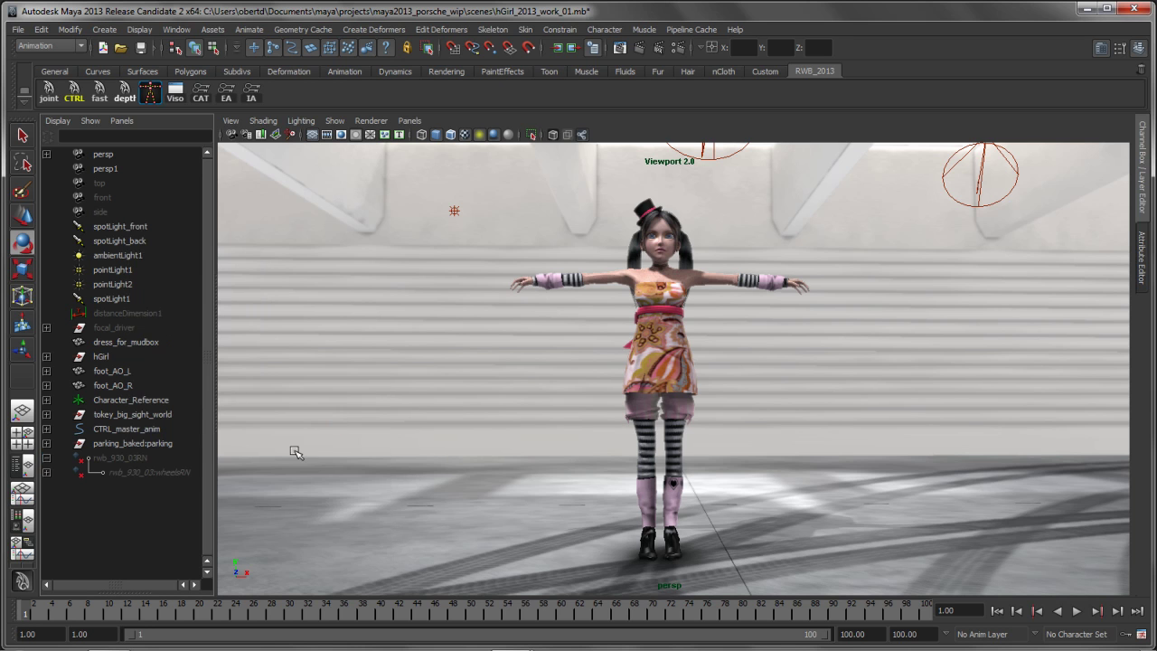
- Reload the rwb_930_03RN reference to bring the car into the scene
left_click(126, 459)
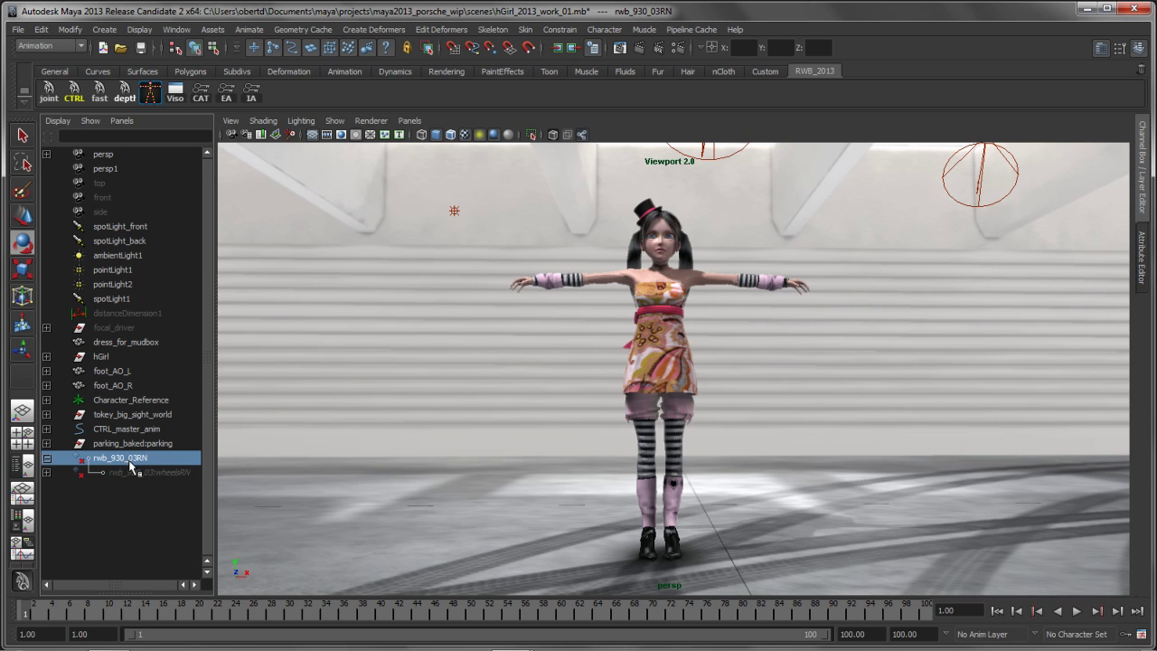
right_click(127, 462)
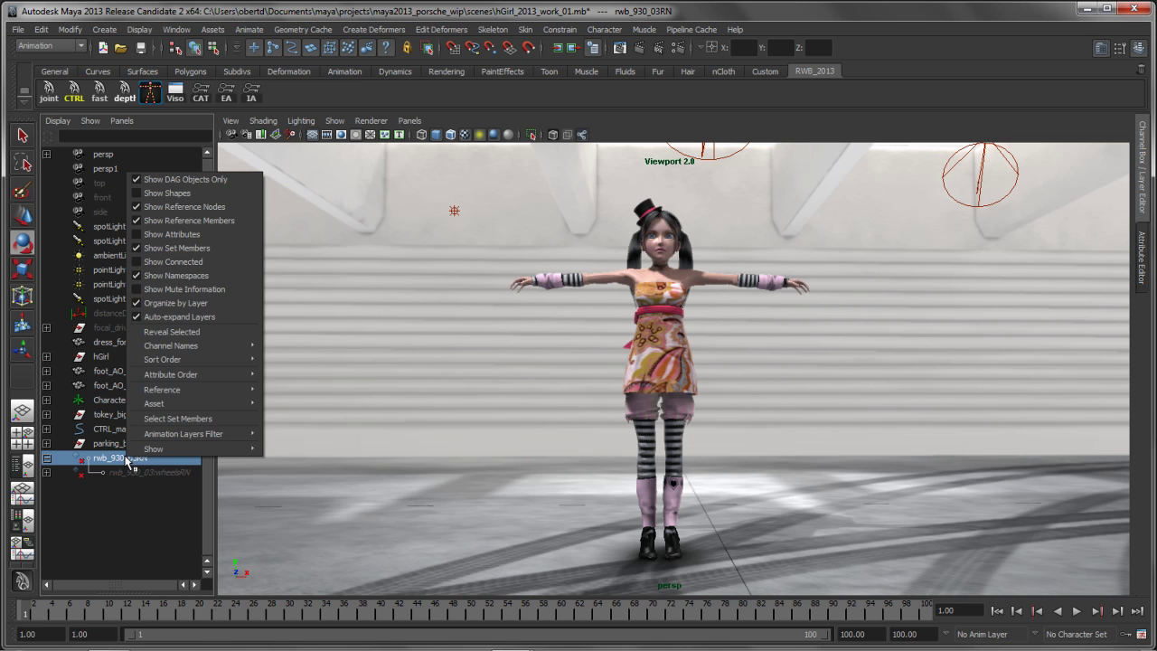
mouse_move(244, 390)
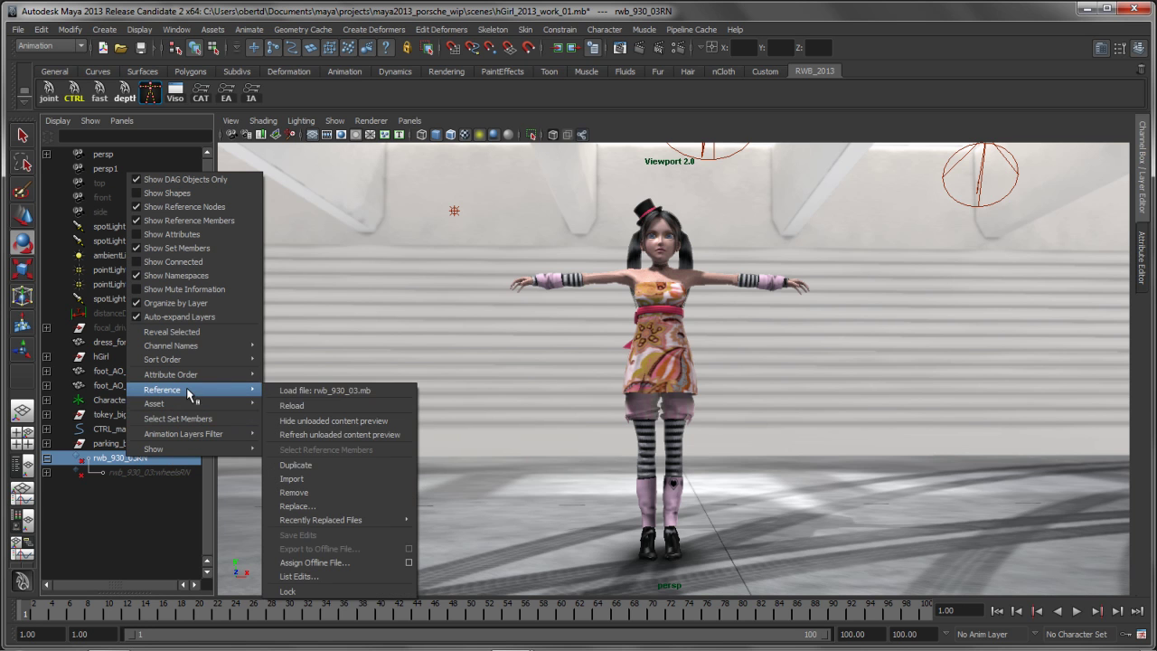
left_click(331, 407)
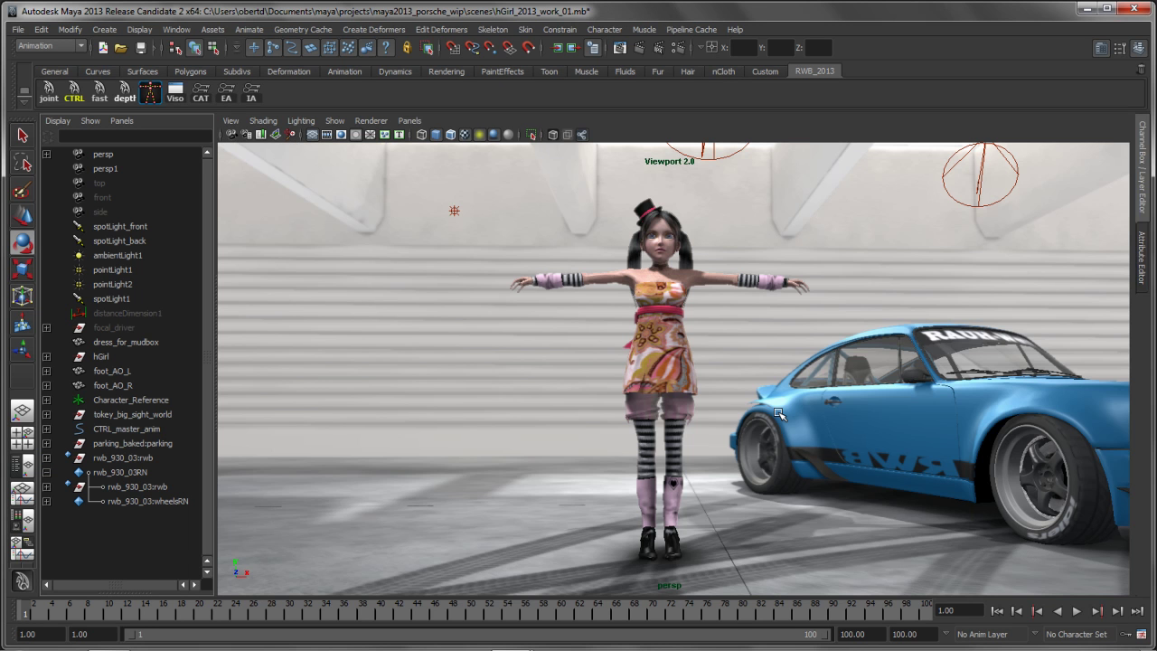
- Select the car's door and show its Rotate Y animation curve in the Graph Editor below the perspective view
left_click_drag(837, 425, 633, 418, "alt")
left_click(636, 409)
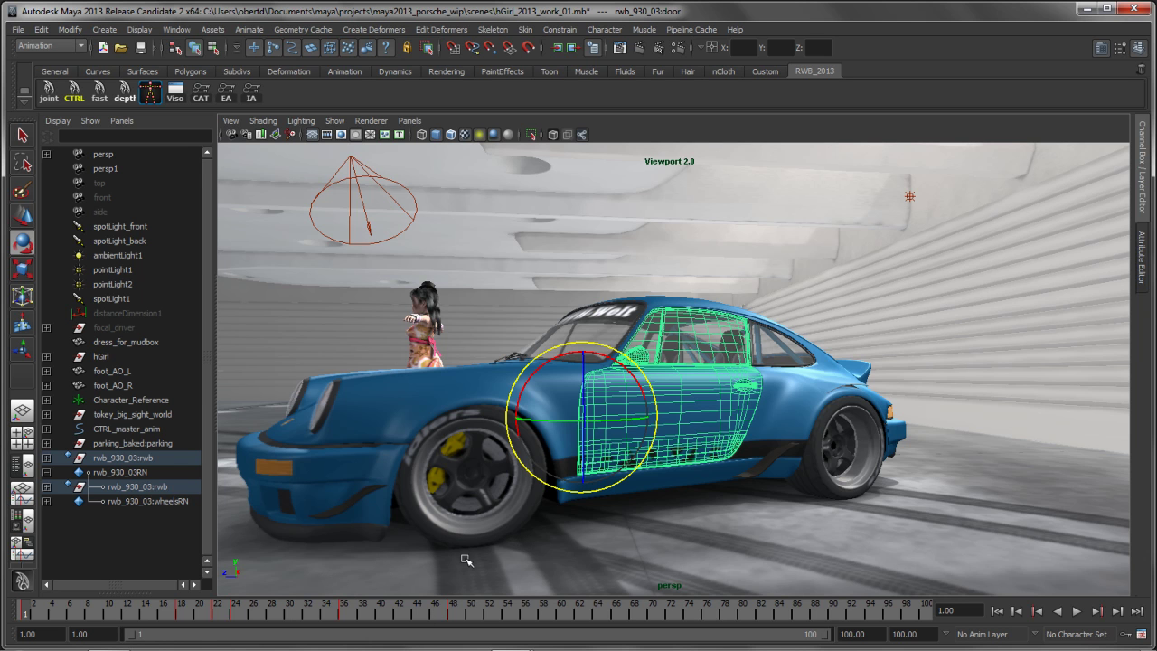
key("space")
left_click_drag(485, 335, 421, 338)
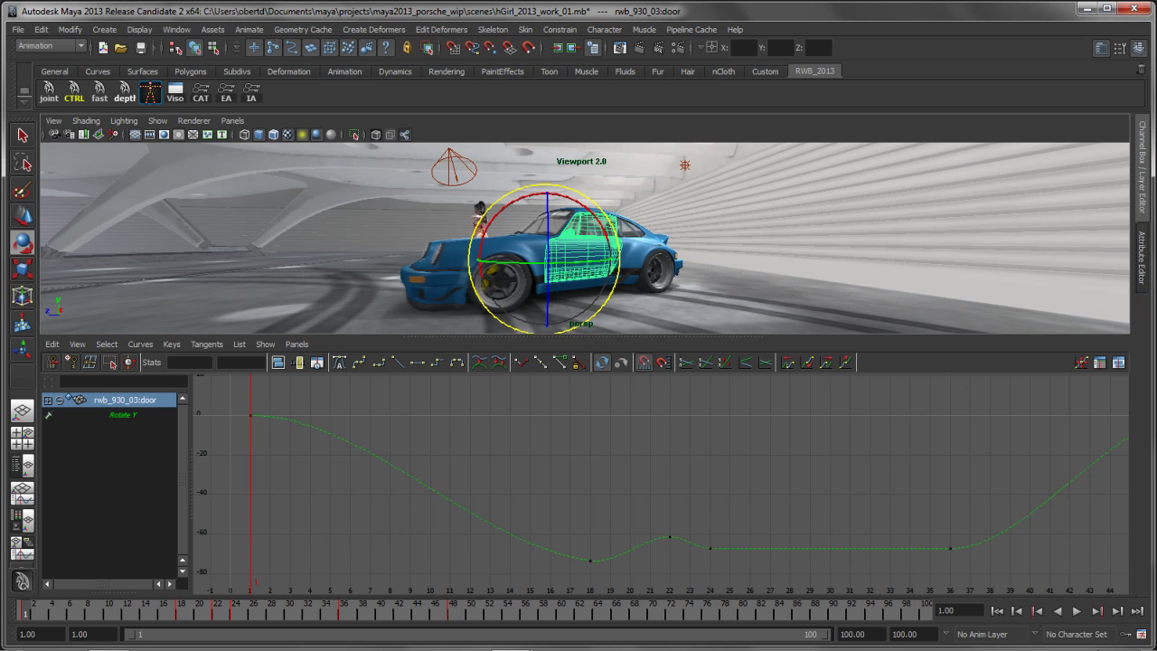
- Allow referenced animation curves to be edited in the Animation preferences and save the preferences
left_click(1141, 635)
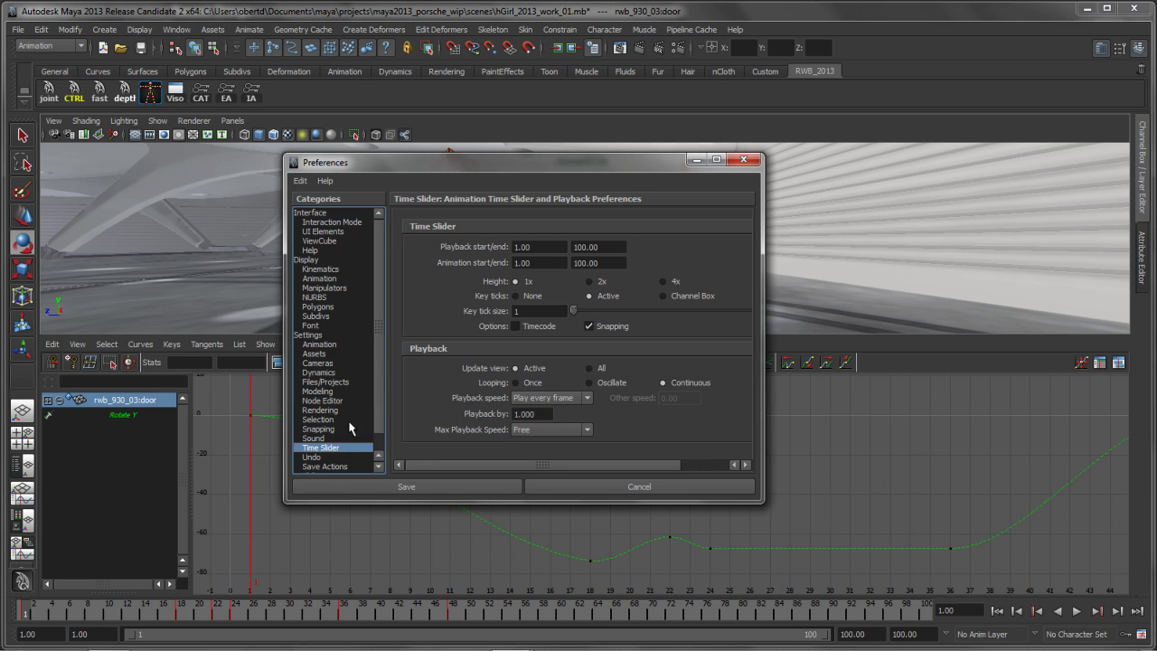
left_click(319, 343)
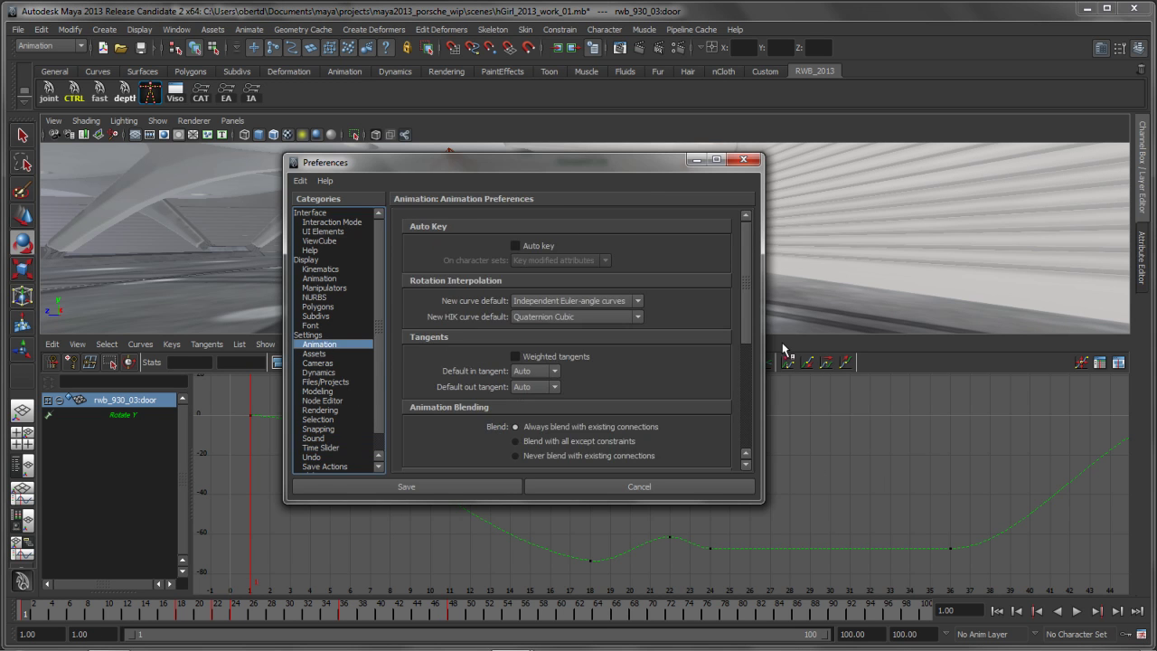
scroll(749, 320, "down", 5)
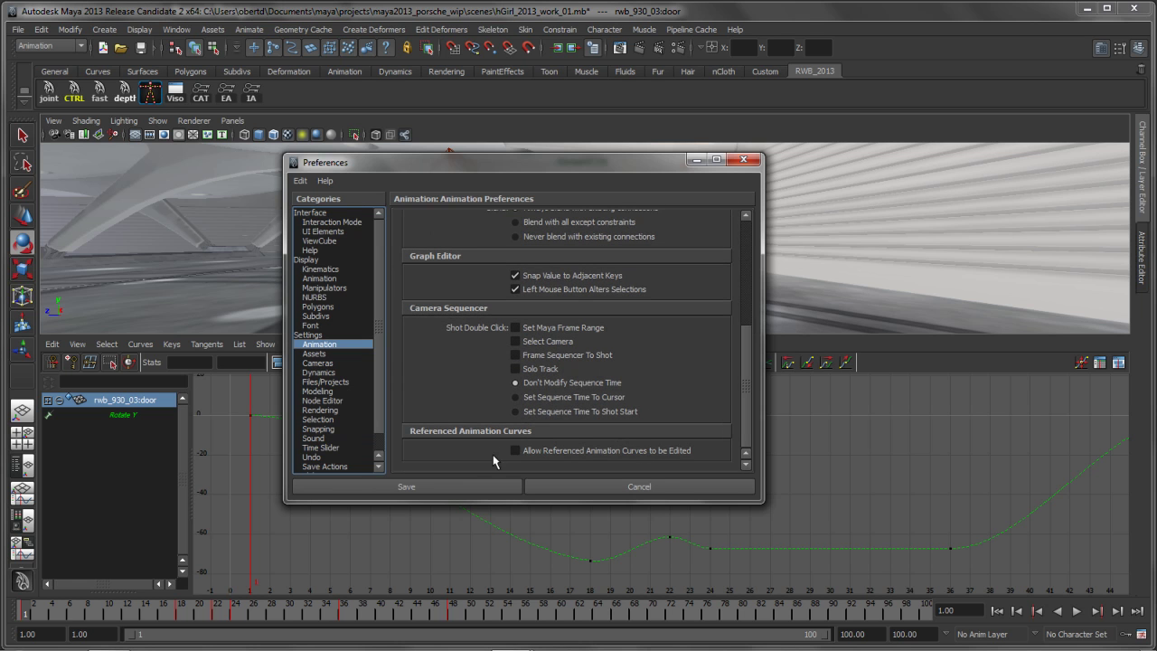
left_click(444, 486)
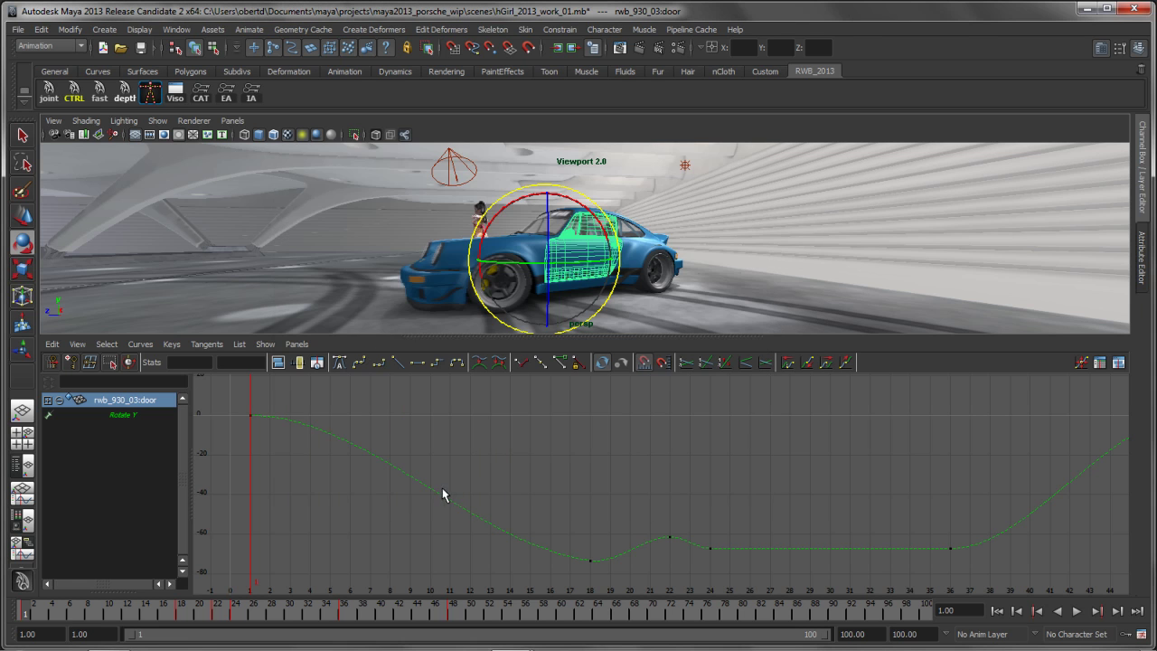
- Raise the door's Rotate Y key at frame 18 to about -61.2, with the current time at frame 18
left_click_drag(548, 521, 604, 586)
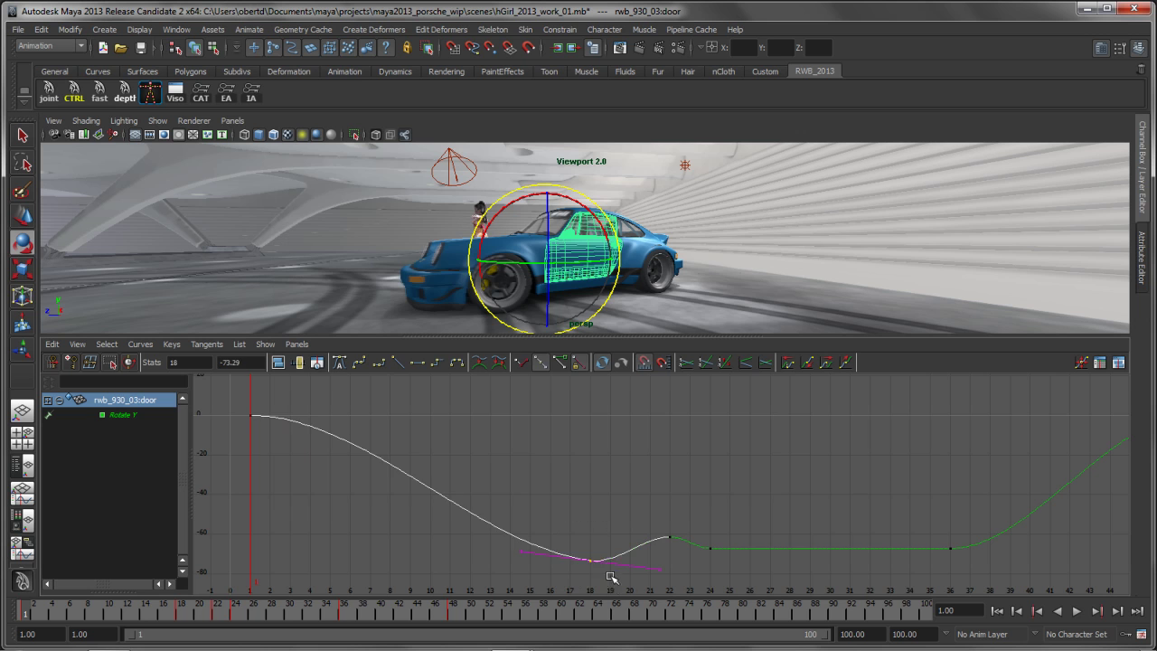
mouse_move(589, 534)
middle_mouse_down()
mouse_move(588, 496)
mouse_move(588, 534)
mouse_move(581, 527)
middle_mouse_up()
left_click_drag(52, 620, 180, 621)
key("e")
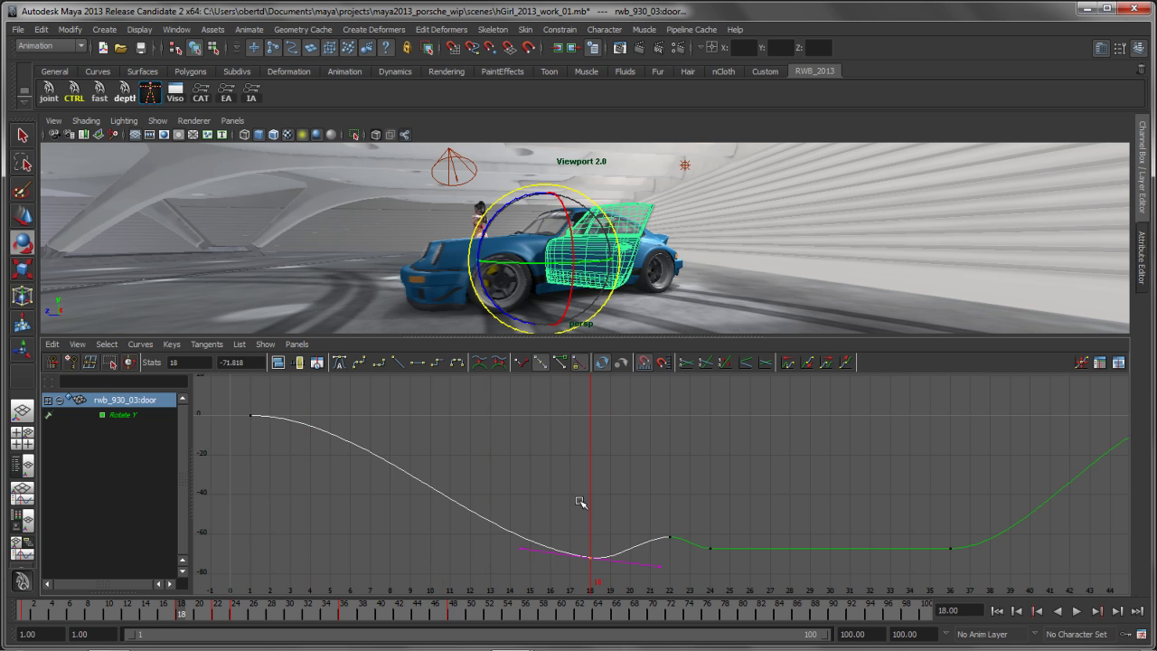
mouse_move(620, 478)
middle_mouse_down()
mouse_move(619, 508)
mouse_move(620, 434)
mouse_move(617, 483)
mouse_move(622, 461)
middle_mouse_up()
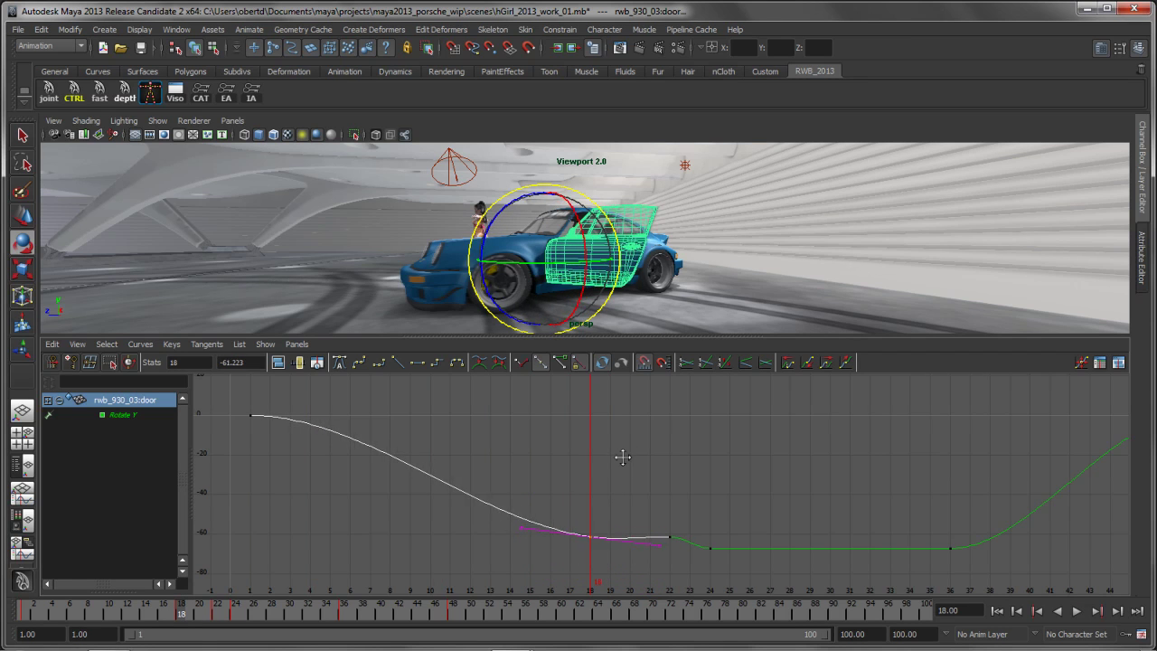
- Examine the reference options of rwb_930_03RN in the Outliner, including Save Edits, without applying any
left_click_drag(650, 271, 713, 261, "alt")
left_click(765, 263)
key("space")
left_click_drag(541, 153, 544, 188)
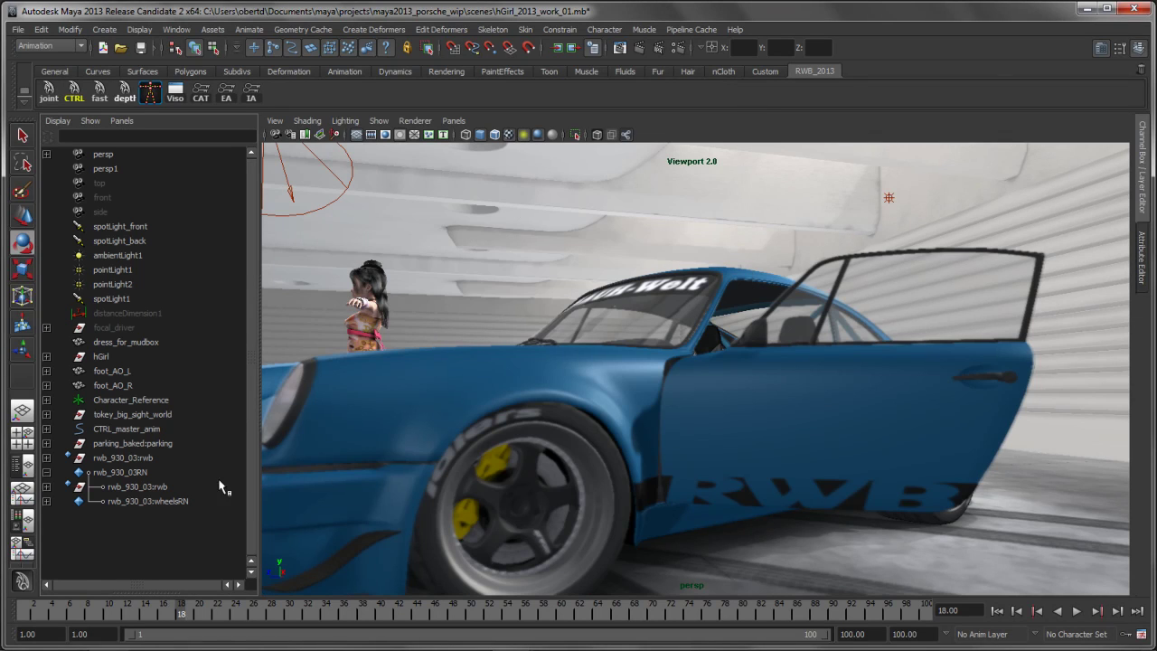
left_click(110, 474)
right_click(113, 476)
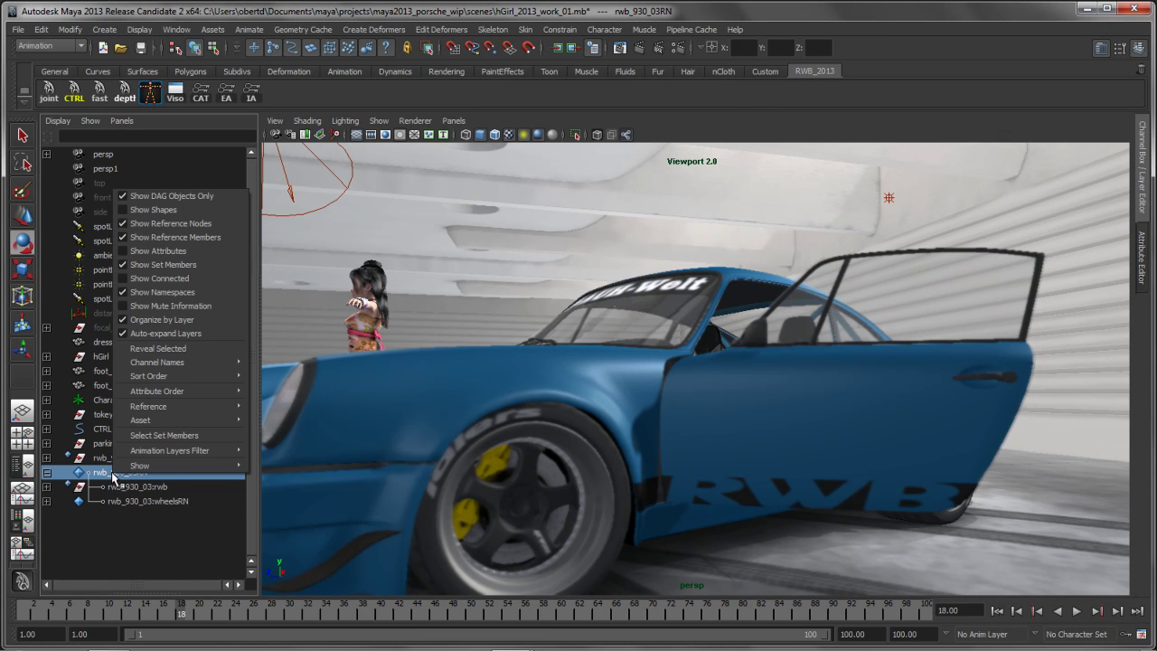
mouse_move(172, 407)
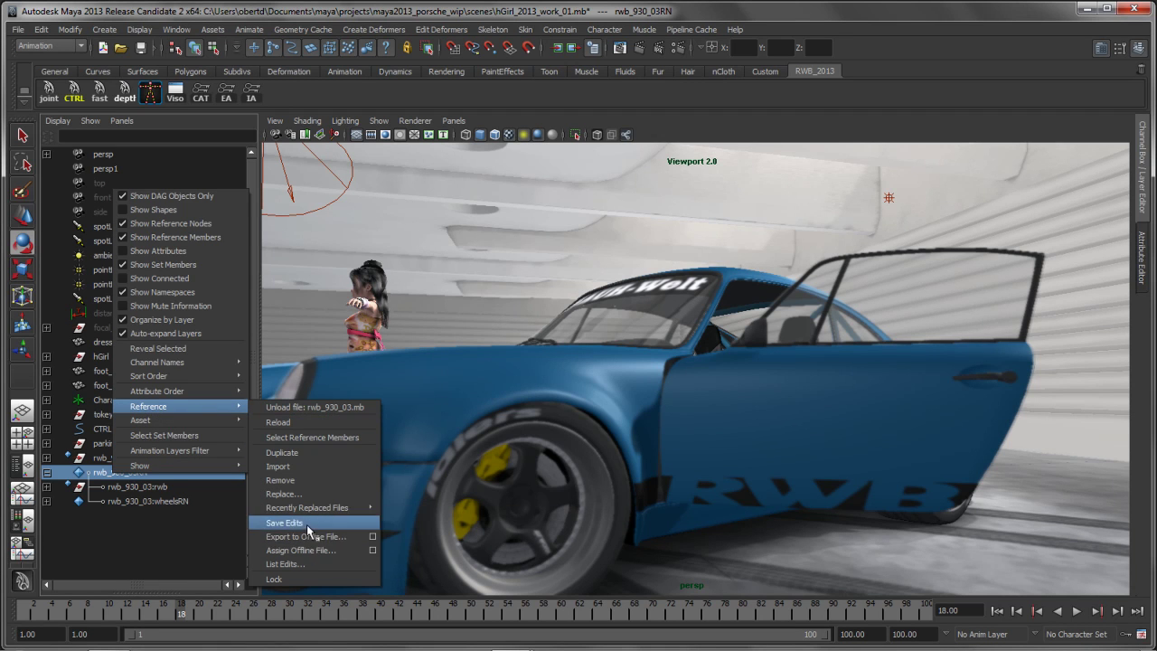
left_click(562, 299)
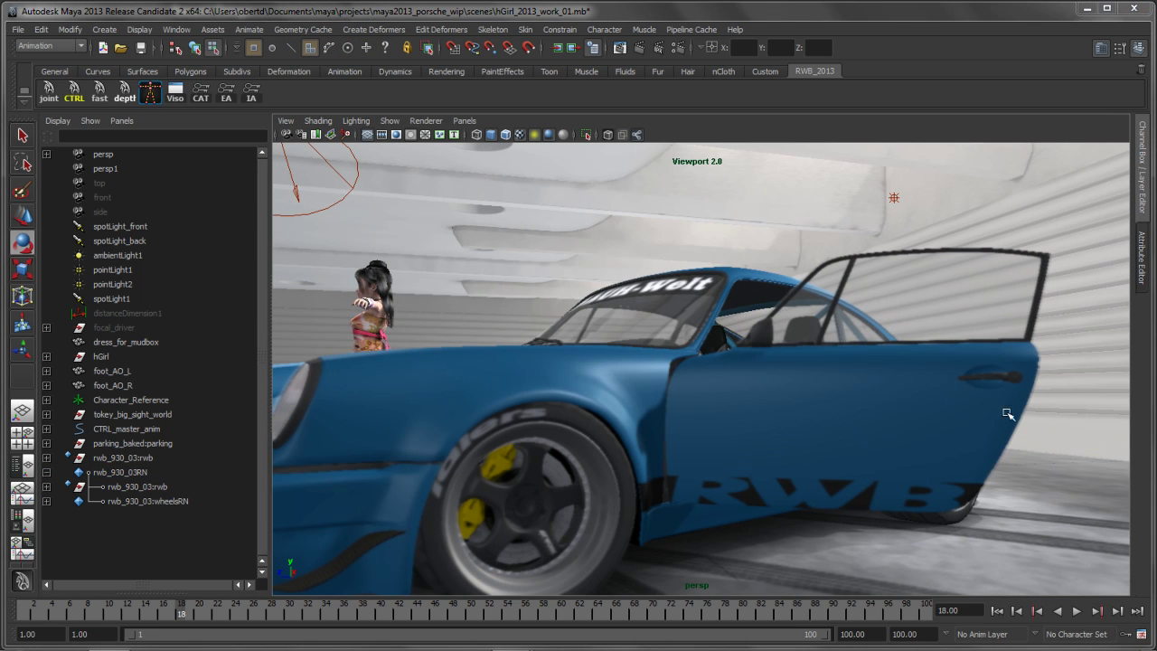
- Show the Hypershade and Node Editor beside the perspective view of the character and car
key("space")
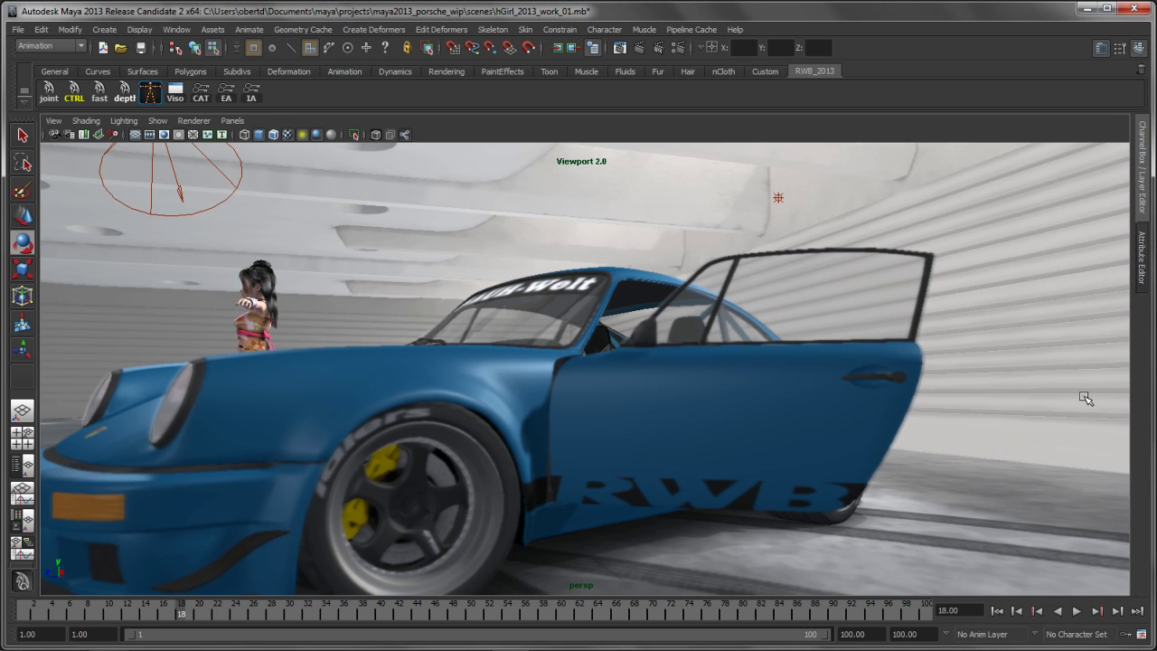
left_click_drag(295, 363, 461, 386, "alt")
right_click_drag(627, 387, 567, 383, "alt")
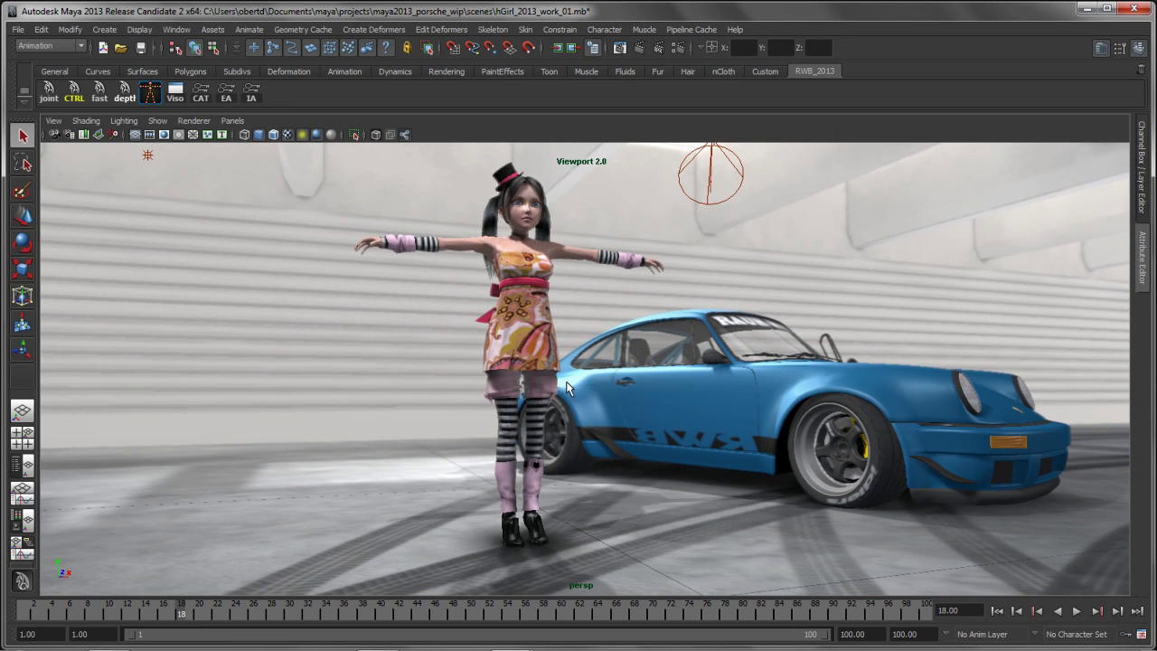
middle_click_drag(560, 389, 508, 392, "alt")
left_click_drag(542, 392, 498, 409, "alt")
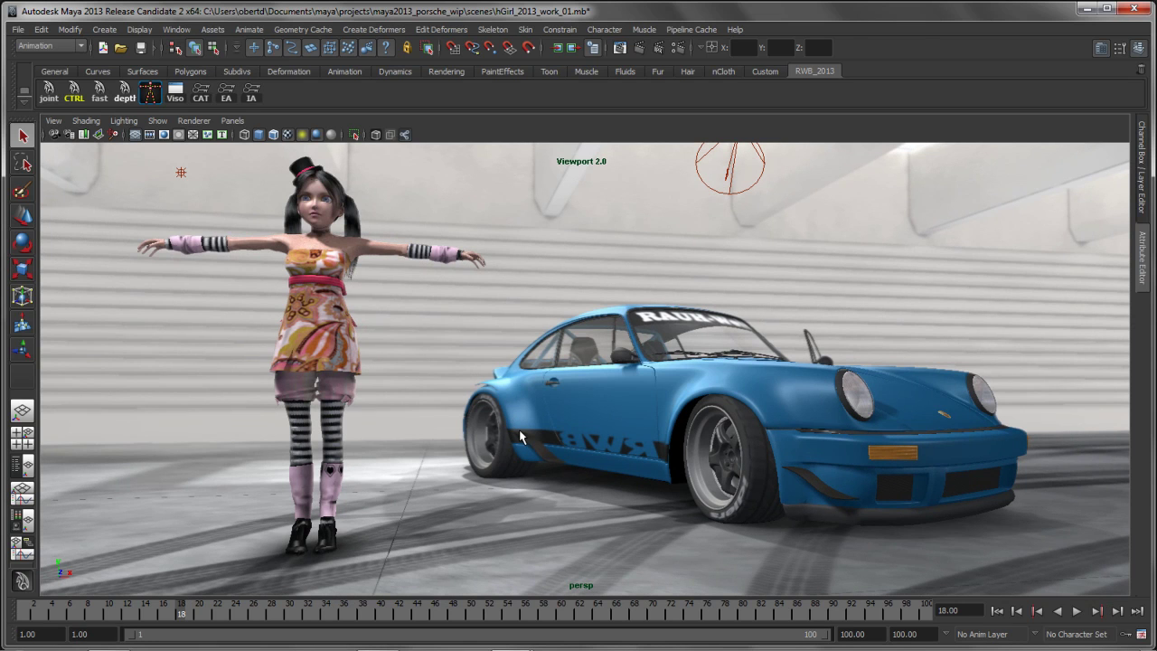
middle_click_drag(566, 449, 591, 452, "alt")
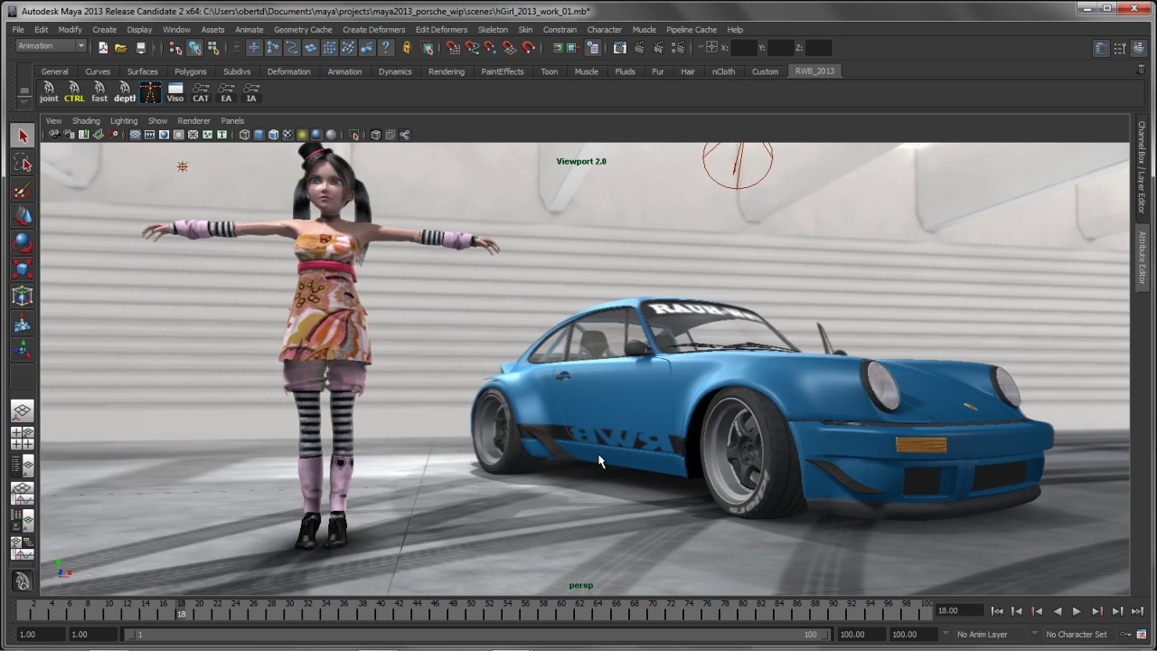
key("space")
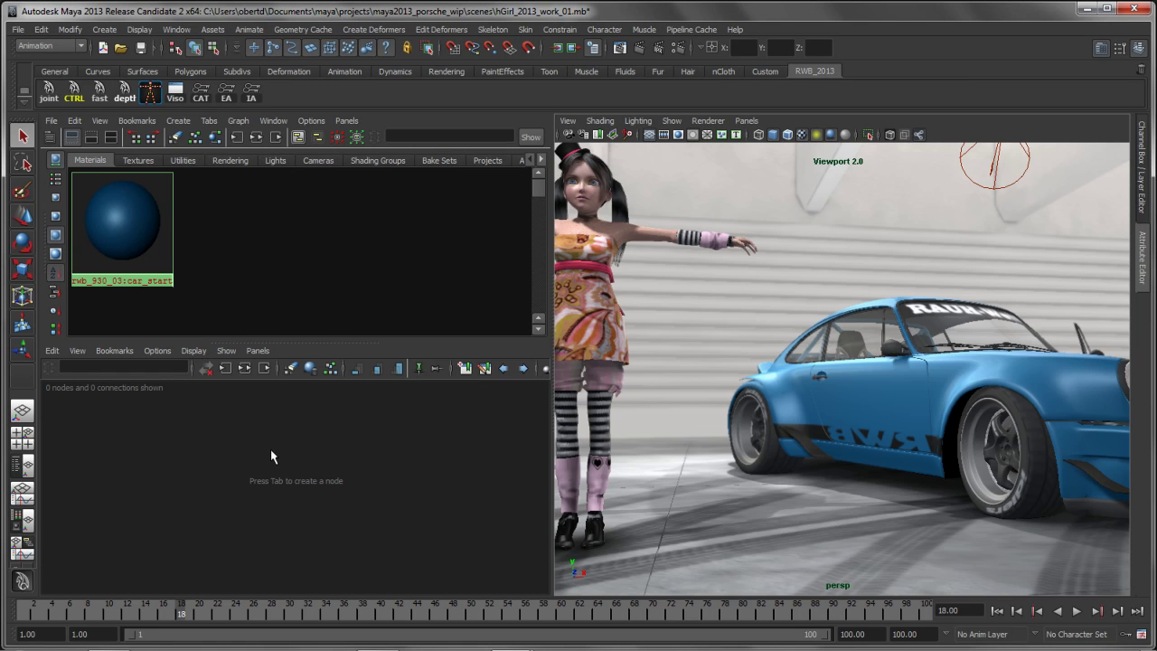
- Create a ramp shader in the Node Editor and add the existing car_start material to the graph
key("Tab")
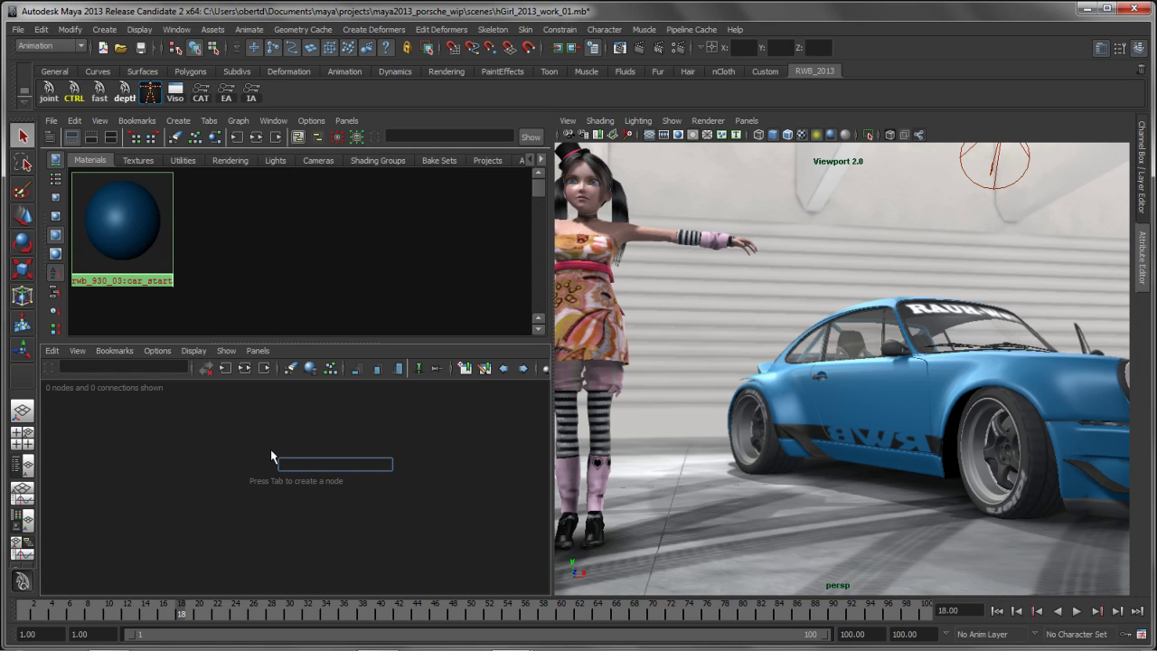
type("ram")
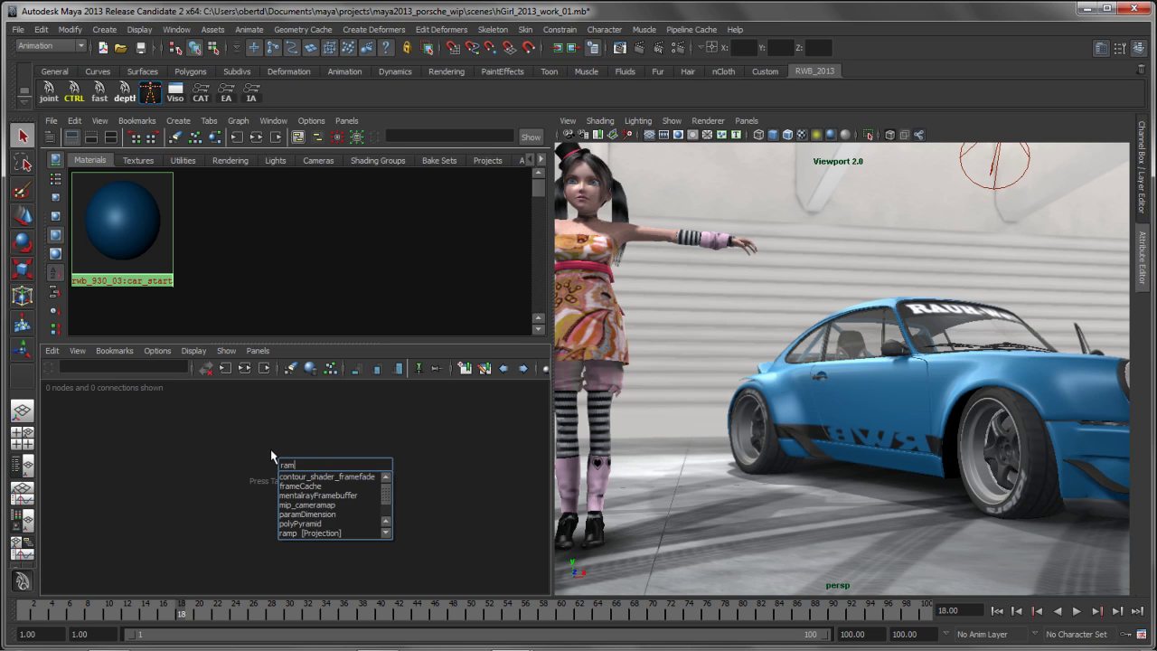
type("p")
key("Down")
key("Down")
key("Down")
key("Down")
key("Return")
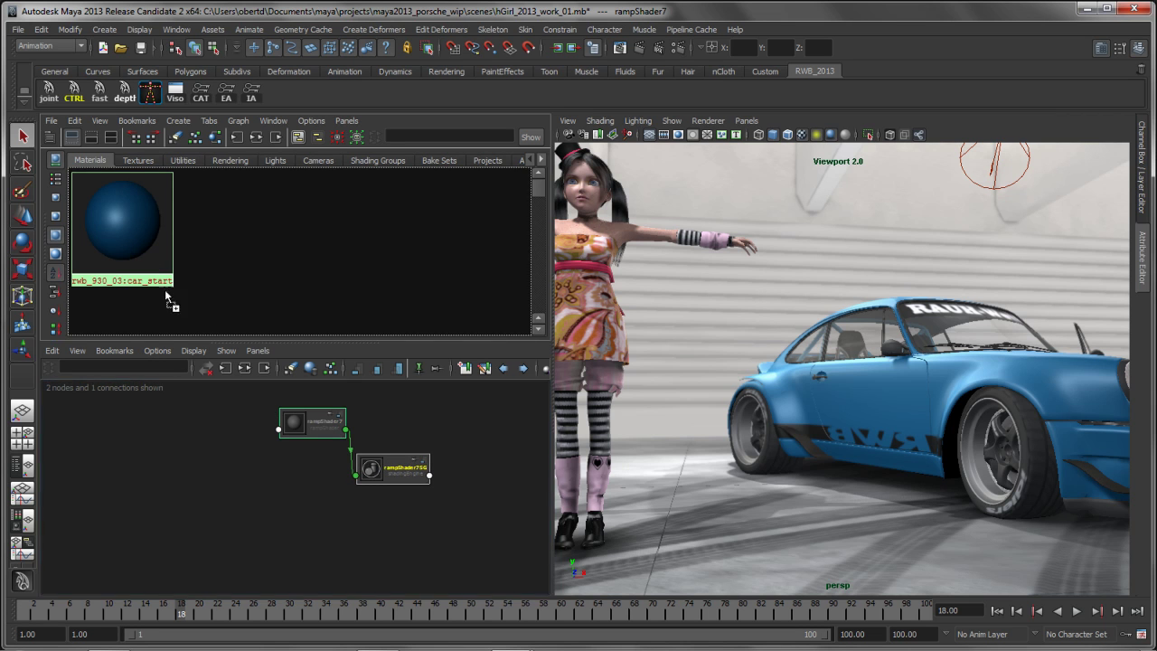
middle_click_drag(123, 244, 144, 495)
left_click_drag(190, 503, 154, 473)
- Create a layeredShader node in the Node Editor below the ramp shader
key("Tab")
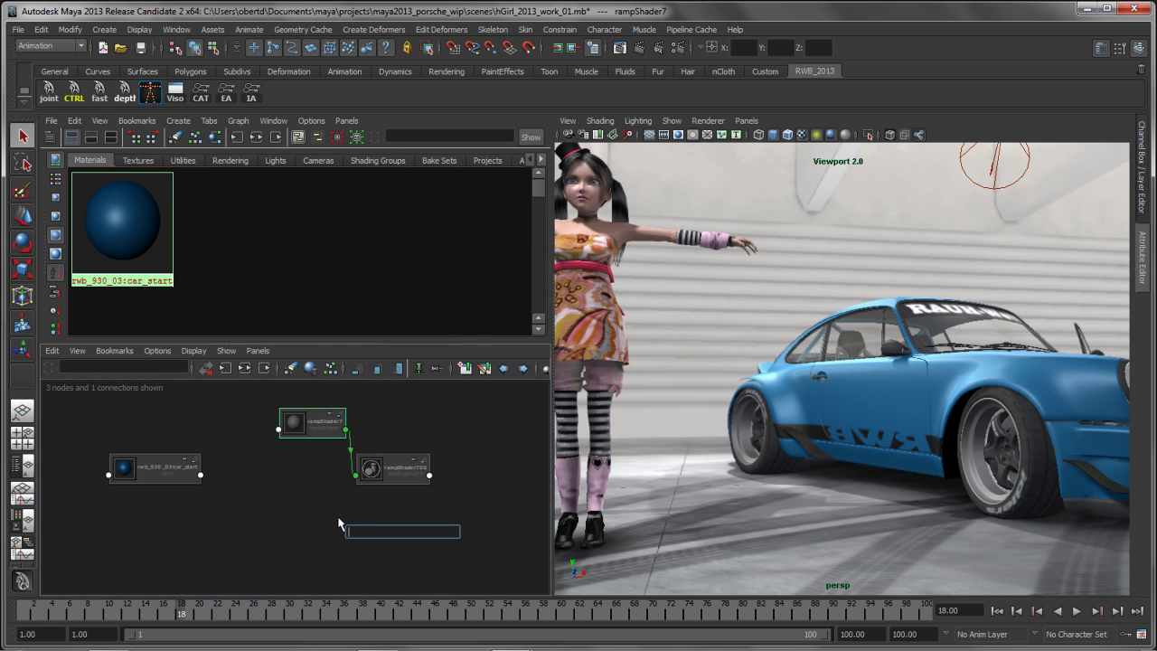
type("layer")
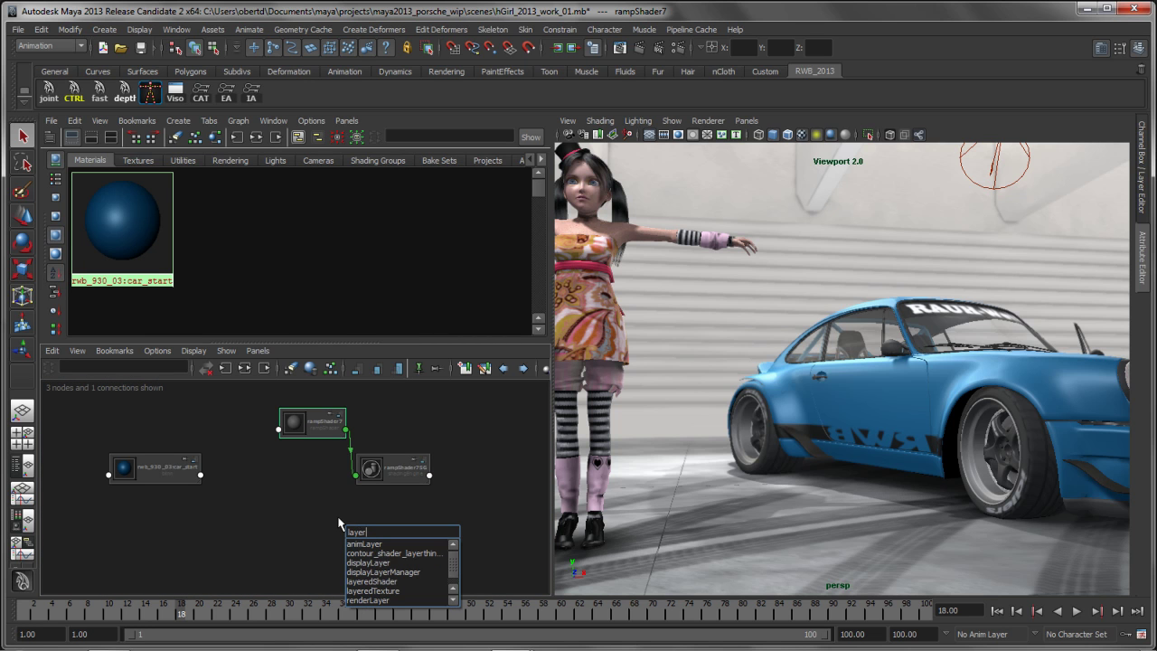
key("Down")
key("Down")
key("Down")
key("Down")
key("Down")
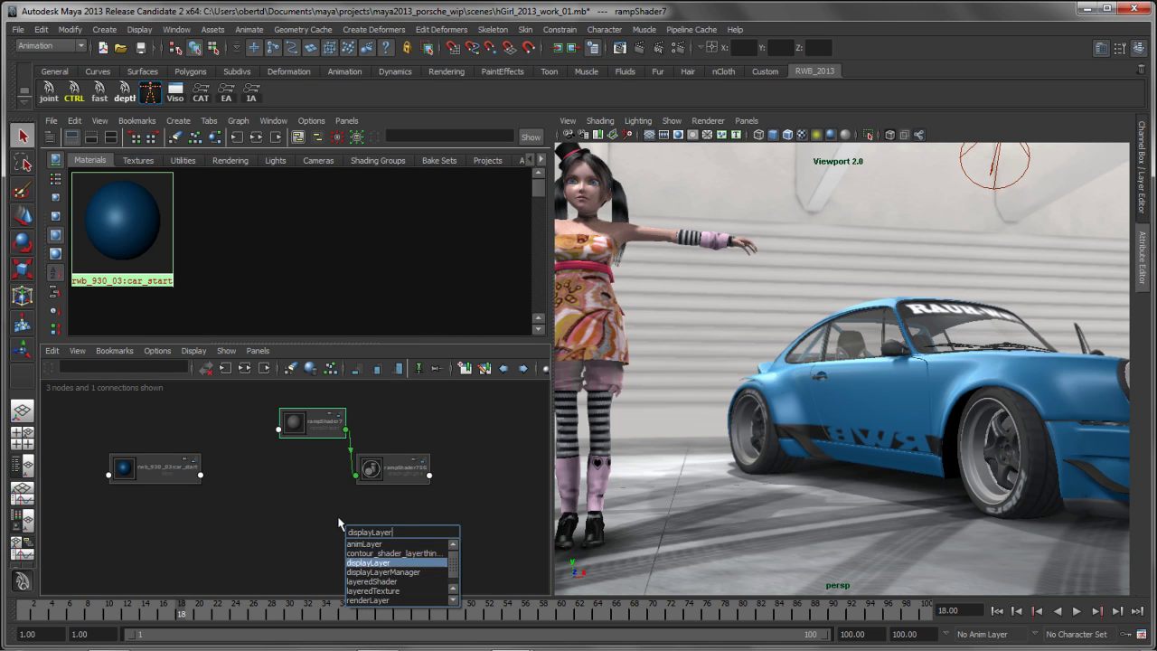
key("Return")
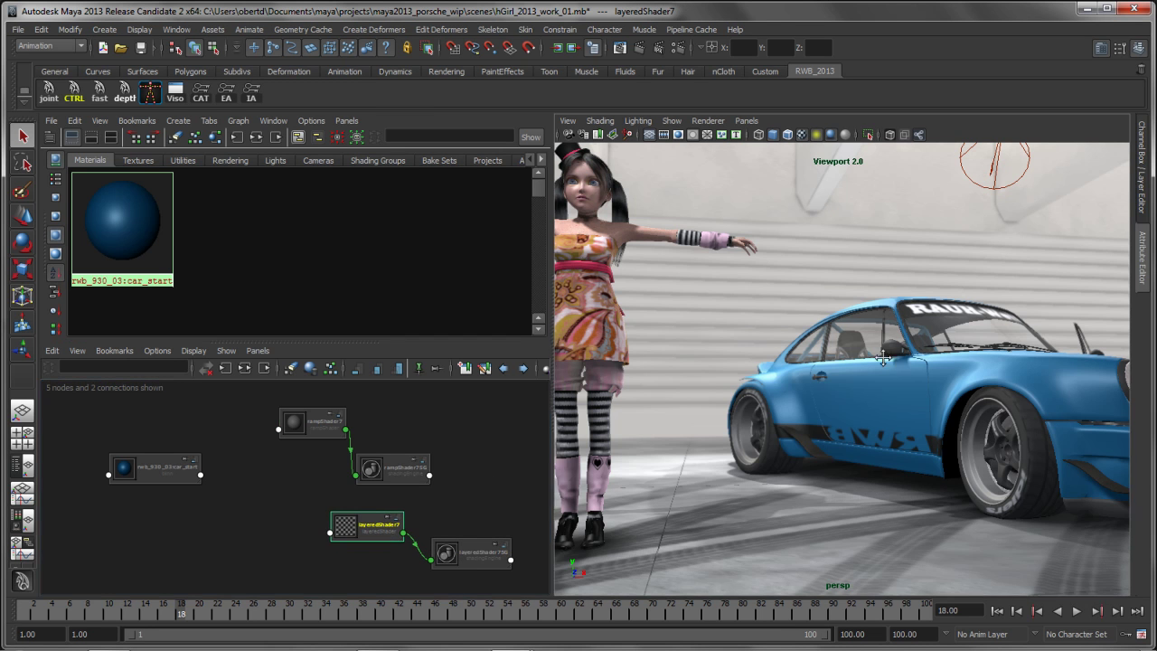
- Add the envBall3 texture to the node graph, place car_start below the layered shader, and enlarge the Node Editor
middle_click_drag(904, 357, 841, 380, "alt")
right_click_drag(840, 379, 814, 380, "alt")
left_click_drag(836, 380, 795, 371, "alt")
left_click(138, 160)
middle_click_drag(123, 219, 262, 518)
left_click_drag(262, 518, 192, 417)
left_click_drag(164, 469, 328, 570)
left_click_drag(289, 345, 302, 199)
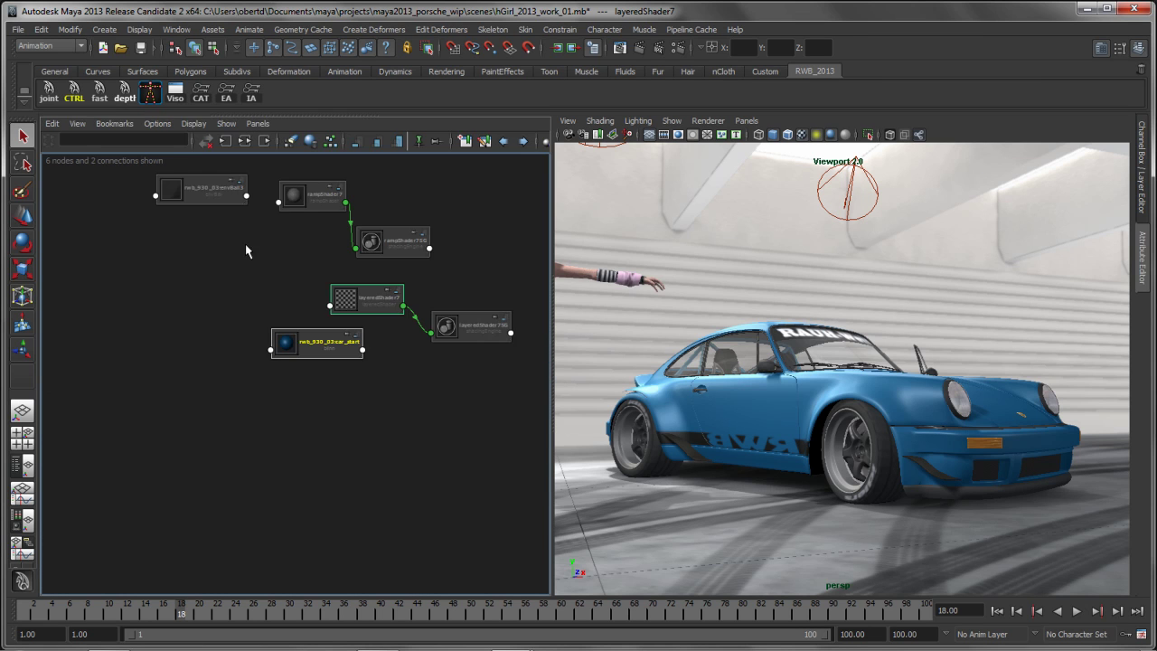
middle_click_drag(246, 246, 229, 294, "alt")
right_click_drag(204, 310, 226, 313, "alt")
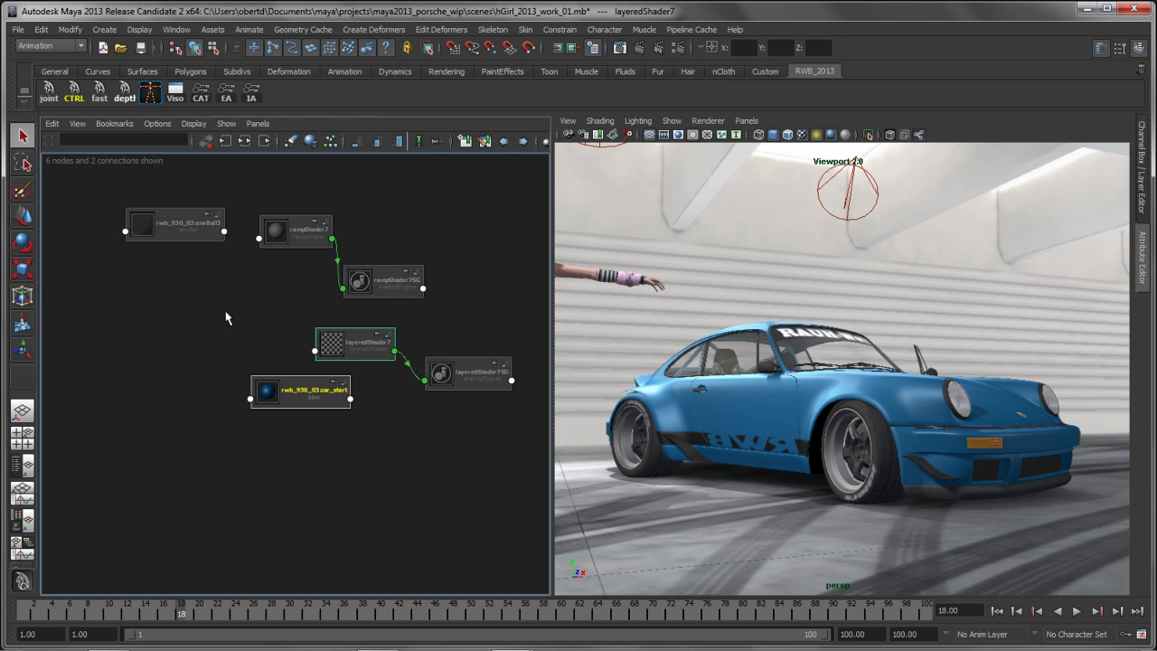
- Spread out the Node Editor graph, moving car_start further below the layered shader and the ramp shader's shading group beside the ramp shader
left_click_drag(310, 404, 305, 436)
left_click_drag(385, 289, 401, 242)
right_click_drag(351, 276, 348, 279, "alt")
middle_click_drag(346, 280, 336, 302, "alt")
left_click_drag(293, 269, 291, 272)
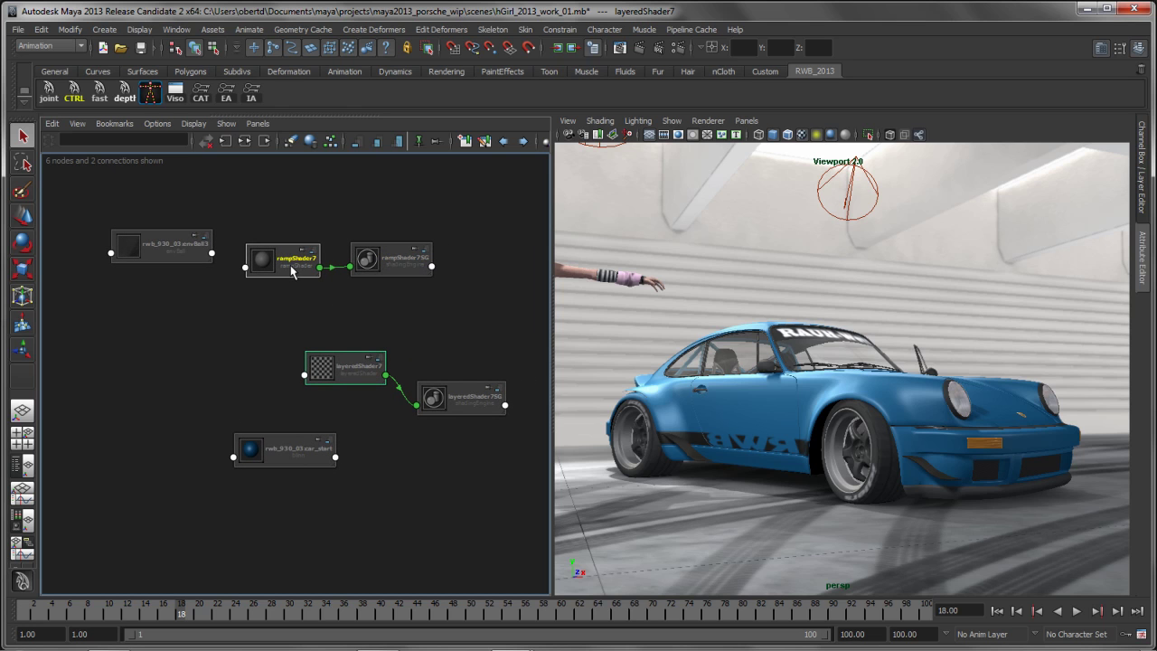
left_click_drag(373, 273, 400, 264)
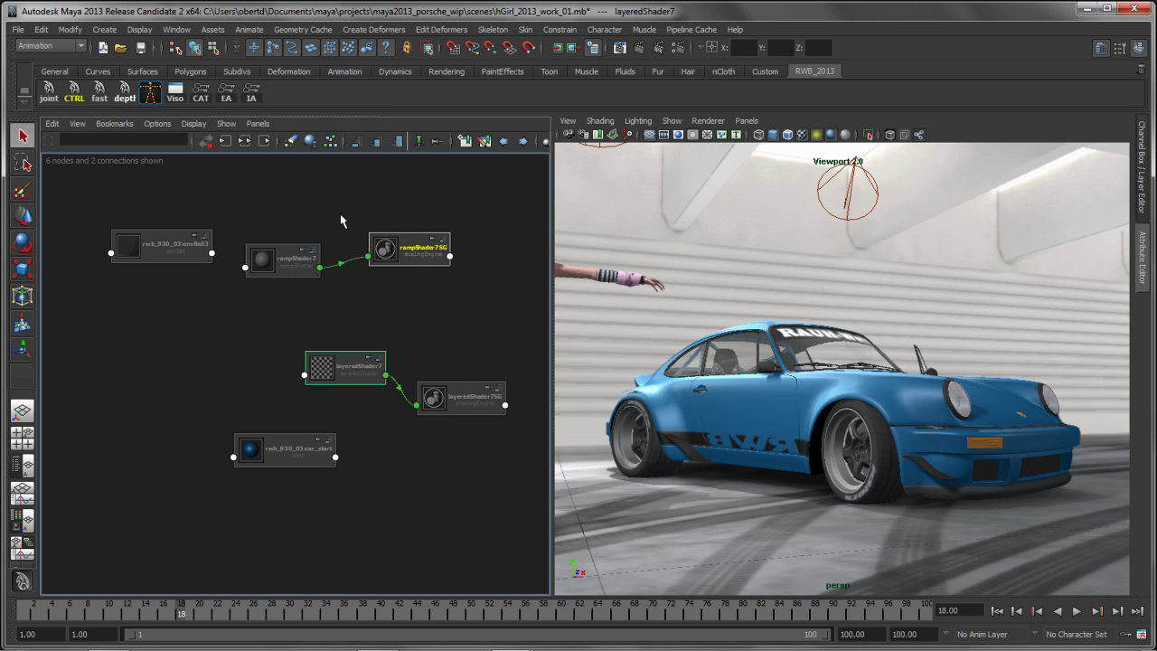
- Expand the ramp shader node to list all its attributes and move the car_start node clear of it
mouse_move(306, 256)
left_mouse_down()
mouse_move(297, 261)
mouse_move(312, 257)
left_mouse_up()
left_click(316, 243)
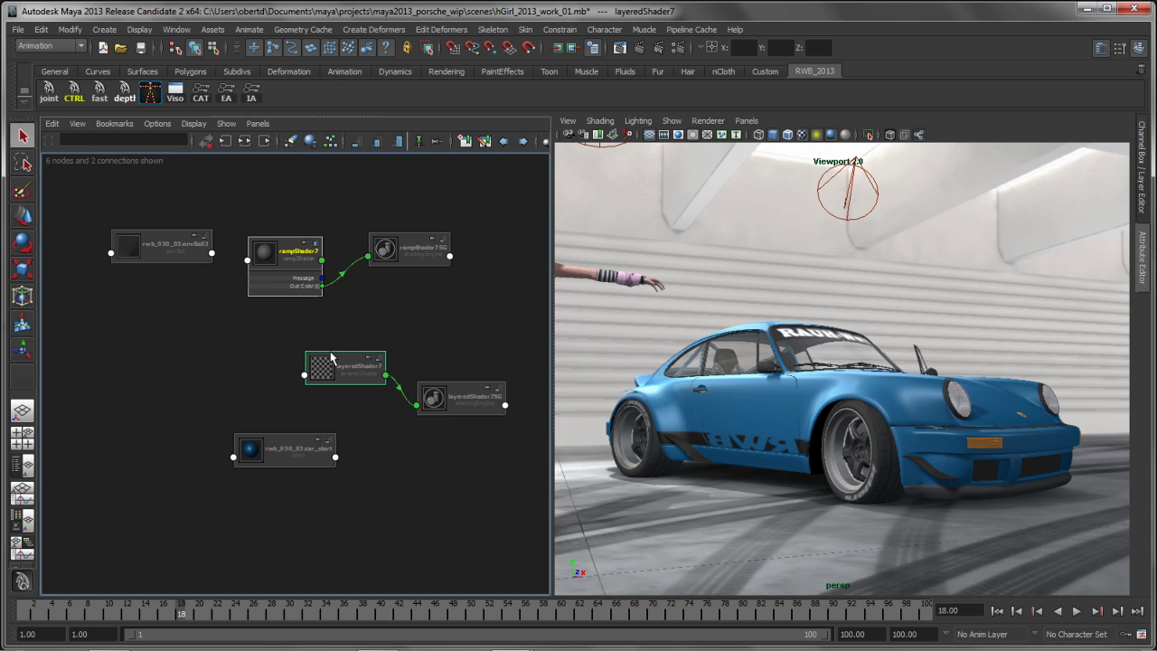
left_click_drag(289, 447, 379, 461)
left_click(316, 244)
left_click_drag(281, 262, 274, 245)
right_click_drag(261, 267, 328, 269, "alt")
middle_click_drag(358, 285, 406, 346, "alt")
- Expand the envBall3 node, connect its Out Color to the ramp shader's Reflected Color, and collapse the ramp shader node
left_click(182, 258)
scroll(181, 256, "down", 2)
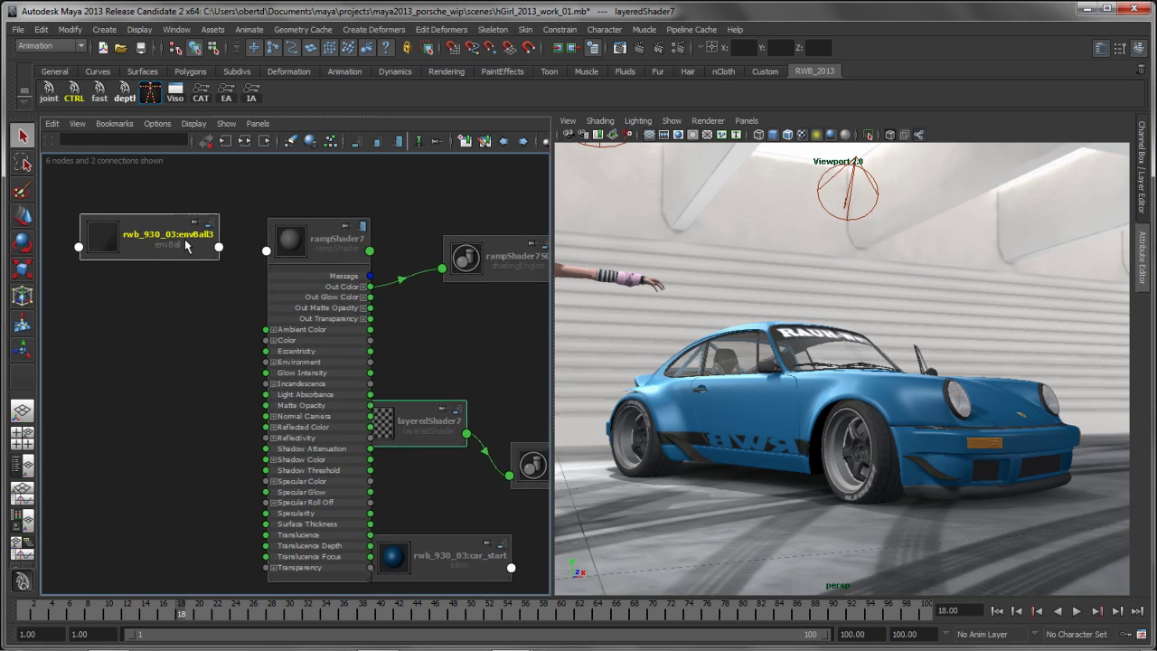
left_click(209, 226)
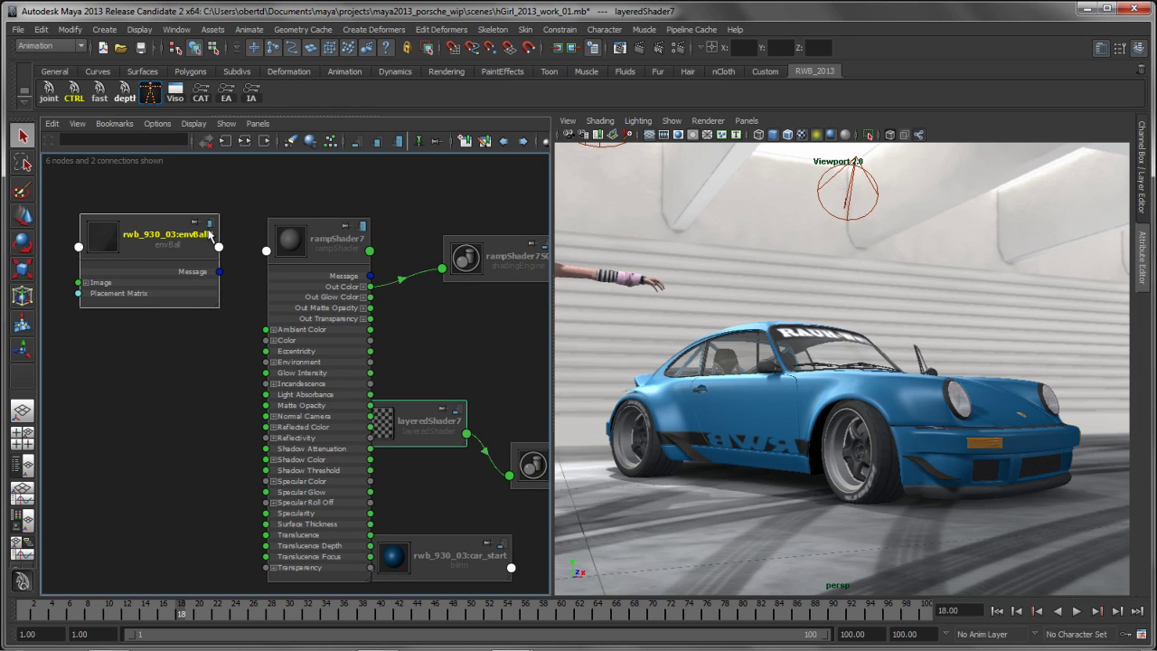
left_click(209, 223)
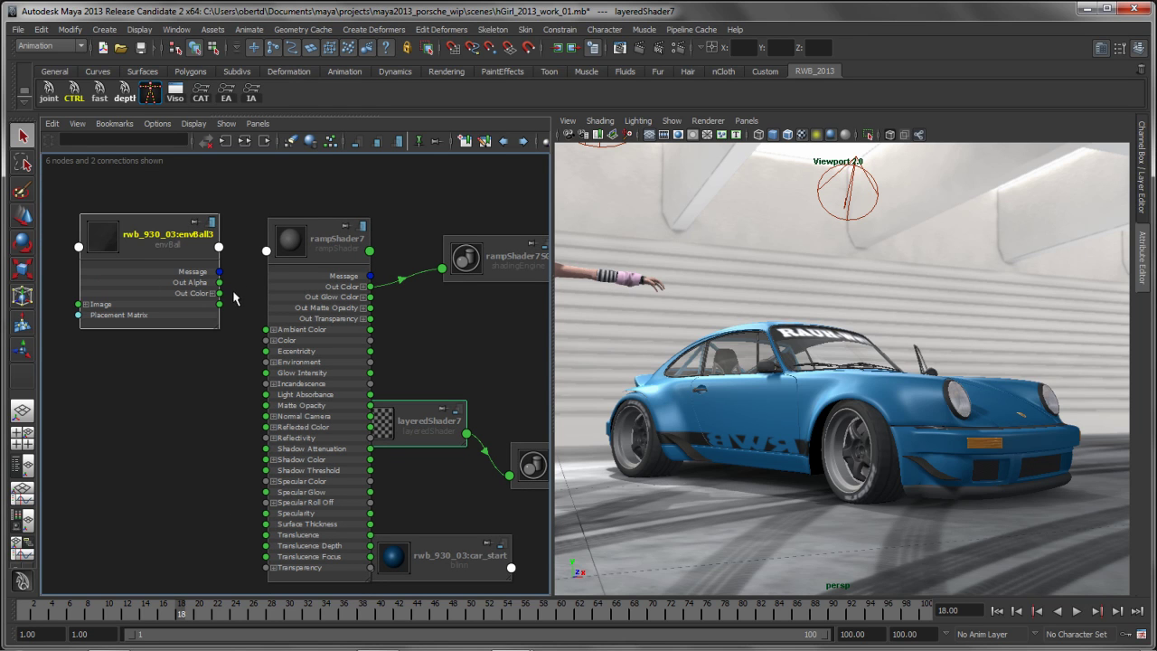
left_click_drag(250, 371, 269, 433)
right_click_drag(350, 345, 376, 378, "alt")
left_click(344, 259)
- Add car_start and the ramp shader as layers of the layered shader, with the ramp shader as the front layer
middle_click_drag(431, 437, 310, 397, "alt")
left_click_drag(346, 509, 228, 498)
double_click(315, 428)
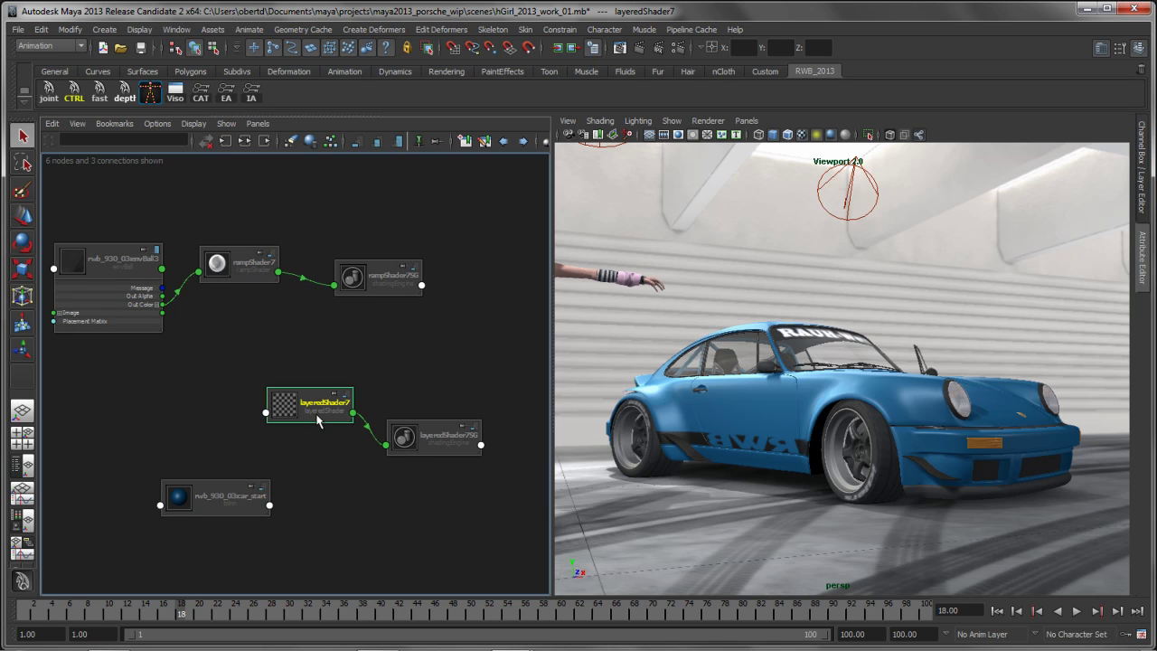
middle_click_drag(233, 496, 881, 402)
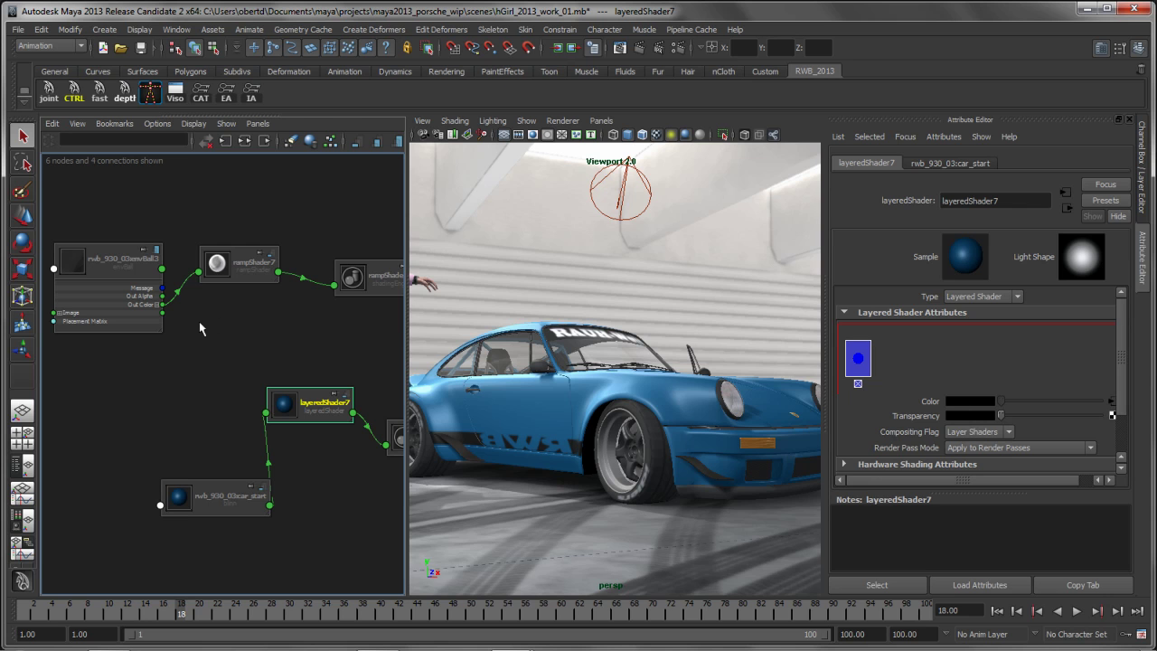
middle_click_drag(246, 275, 923, 398)
middle_click_drag(863, 369, 911, 364)
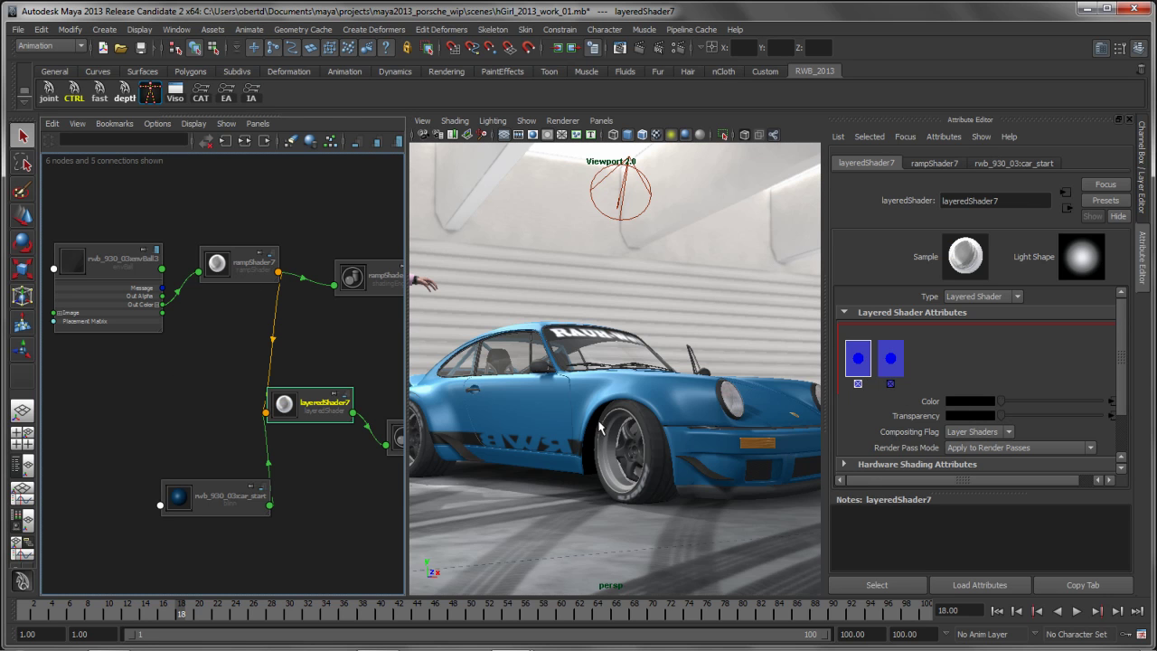
- Assign the layered shader to all objects that use car_start and enlarge the layered shader's swatch
right_click_drag(217, 500, 305, 318)
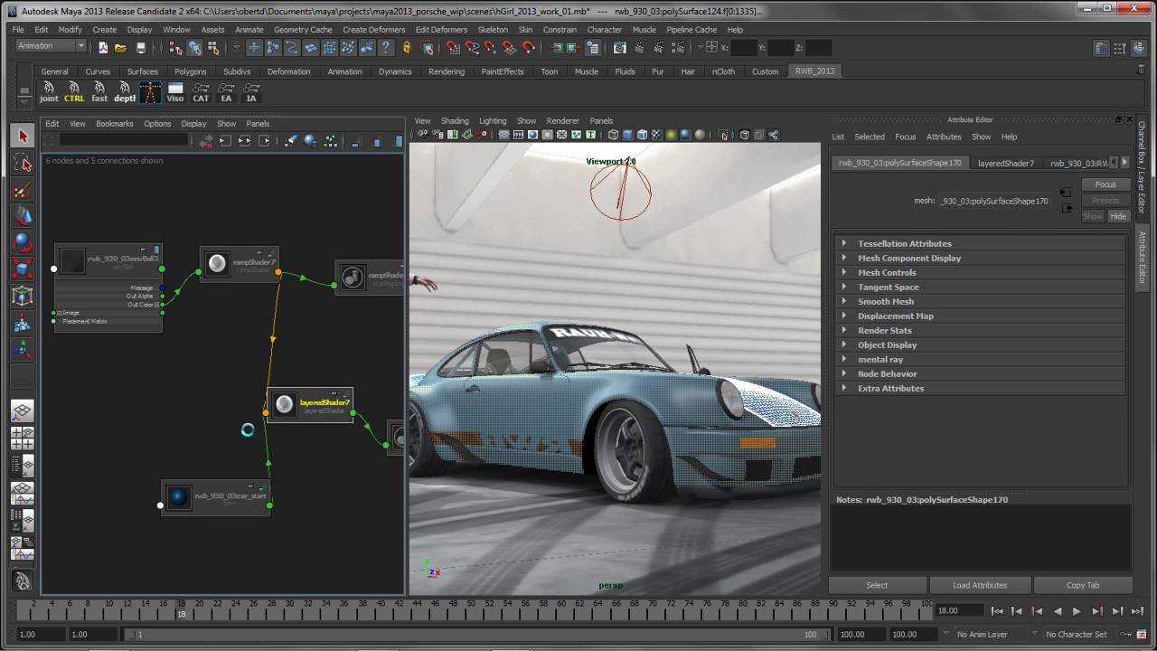
right_click(315, 409)
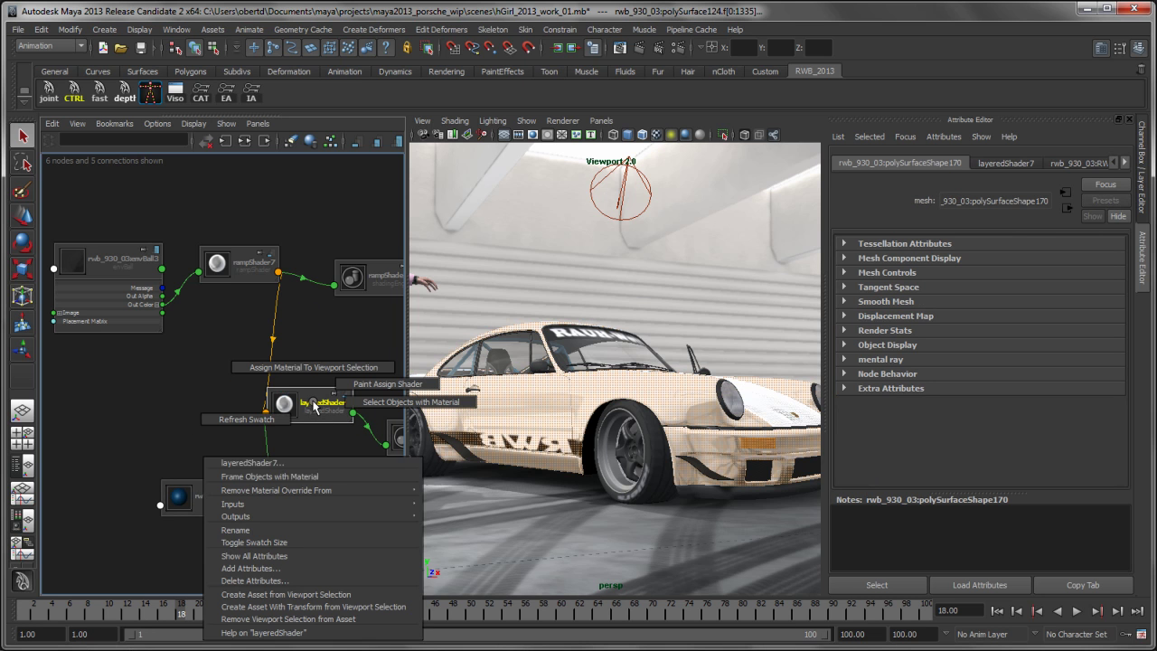
left_click(306, 542)
- Arrange the ramp shader and car_start nodes beside the enlarged layered shader, clear the selection, and widen the perspective view
left_click_drag(223, 505, 165, 489)
left_click_drag(226, 276, 204, 394)
left_click_drag(167, 483, 164, 494)
left_click_drag(210, 371, 205, 386)
left_click_drag(174, 494, 187, 504)
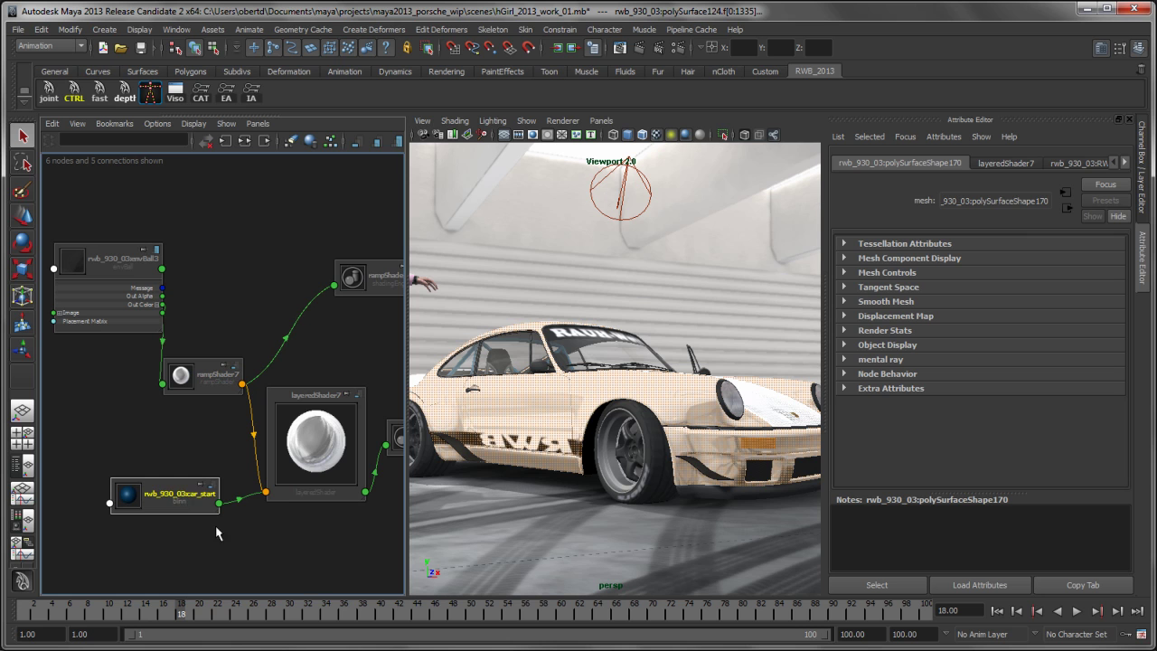
left_click_drag(208, 428, 210, 428)
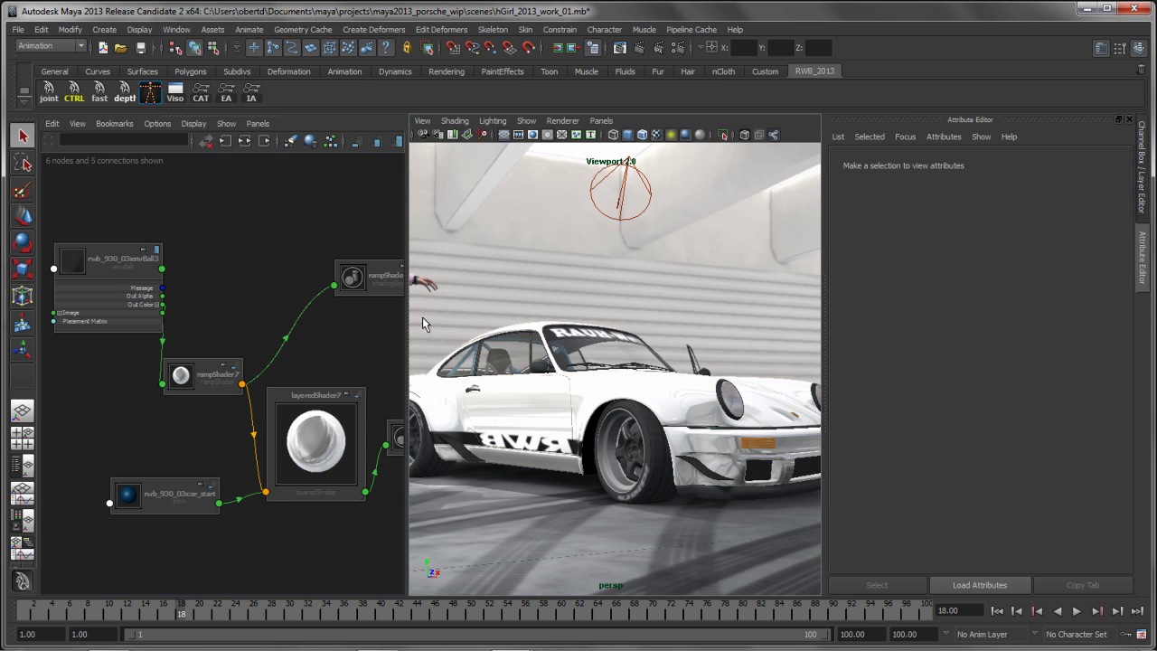
left_click_drag(714, 360, 506, 375, "alt")
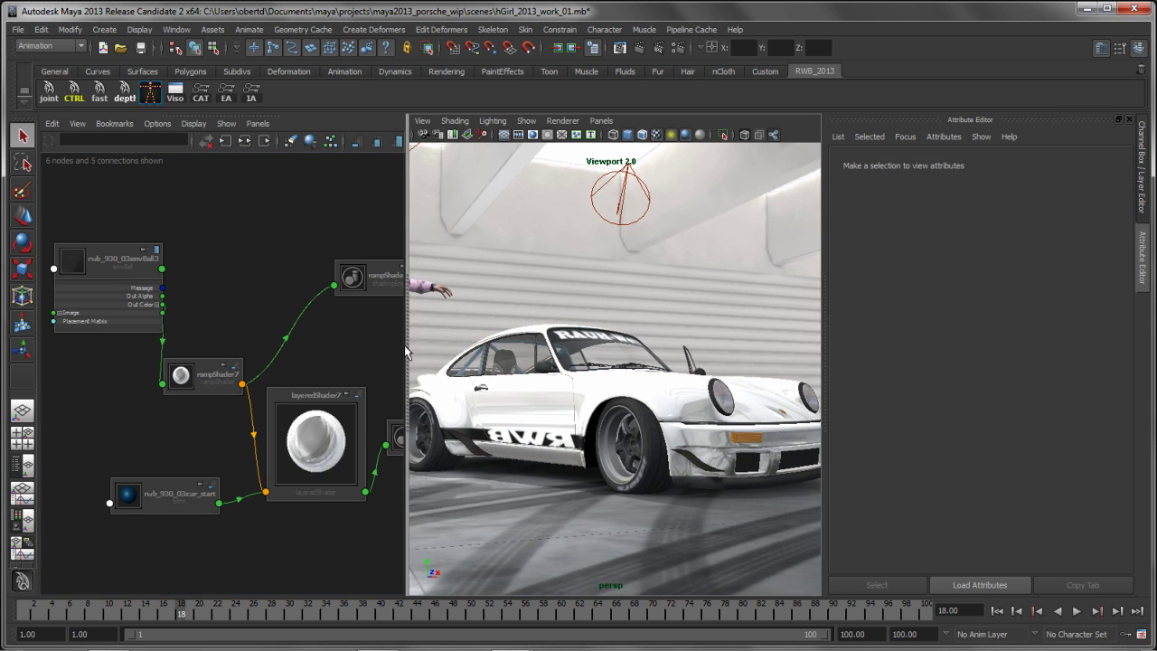
left_click_drag(410, 353, 371, 358)
- Lower the ramp shader's Reflectivity curve with a point at position 0.391 and value 0.060, and check the car's reflections
left_click(166, 384)
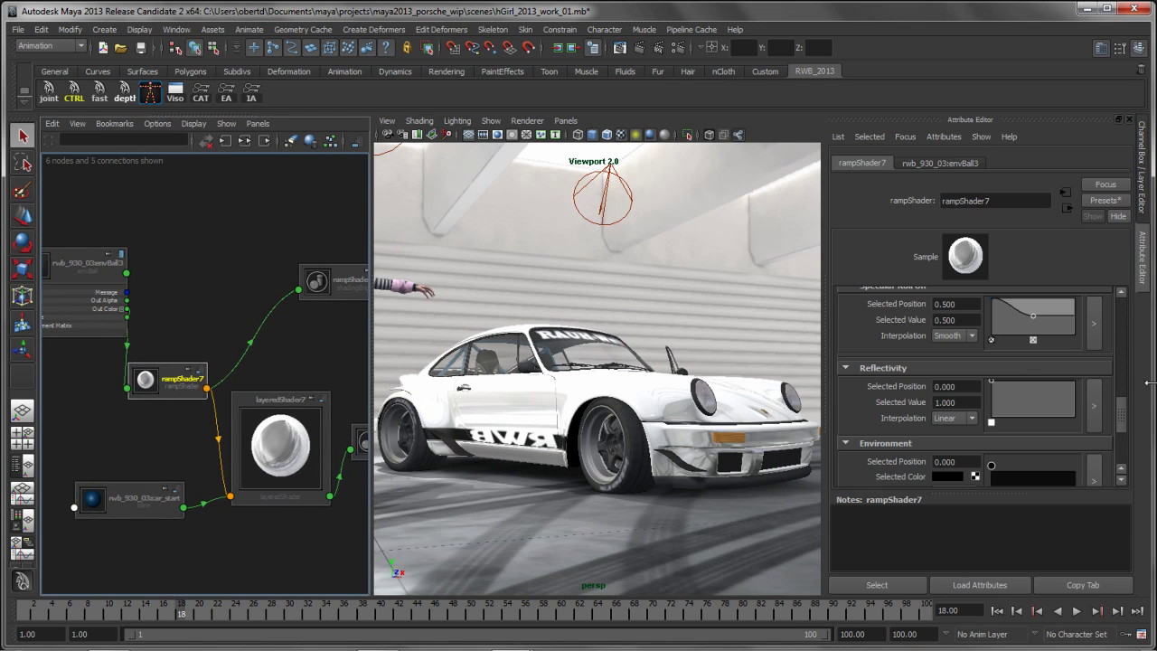
mouse_move(1123, 417)
left_mouse_down()
mouse_move(1124, 407)
mouse_move(1129, 425)
left_mouse_up()
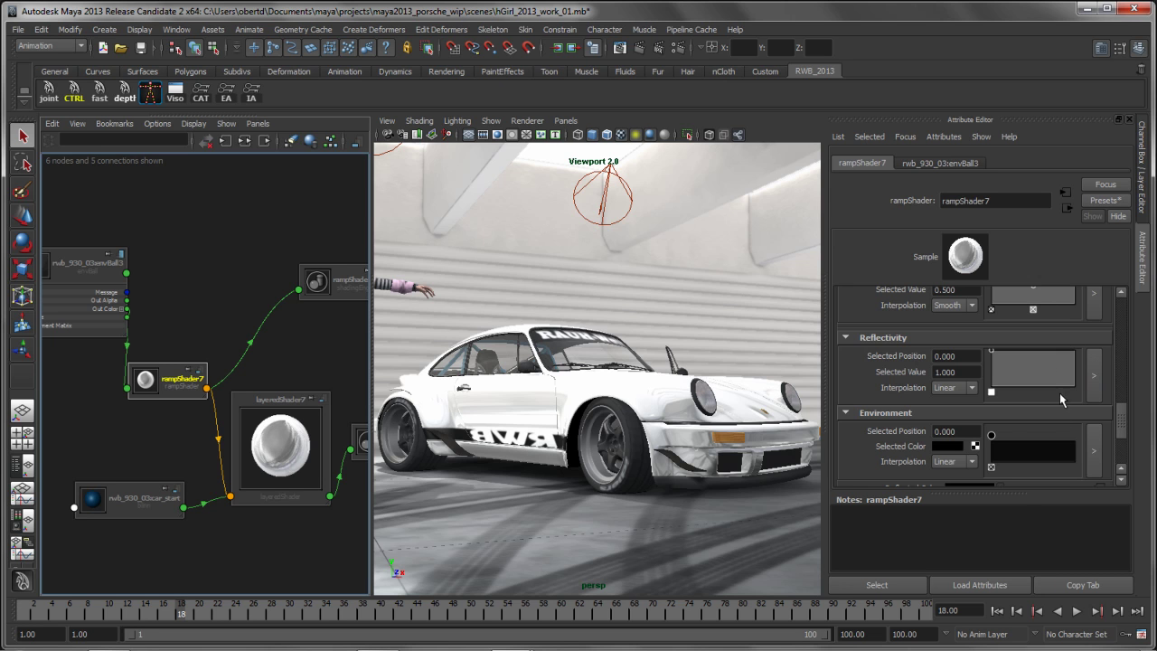
left_click_drag(1126, 422, 1123, 417)
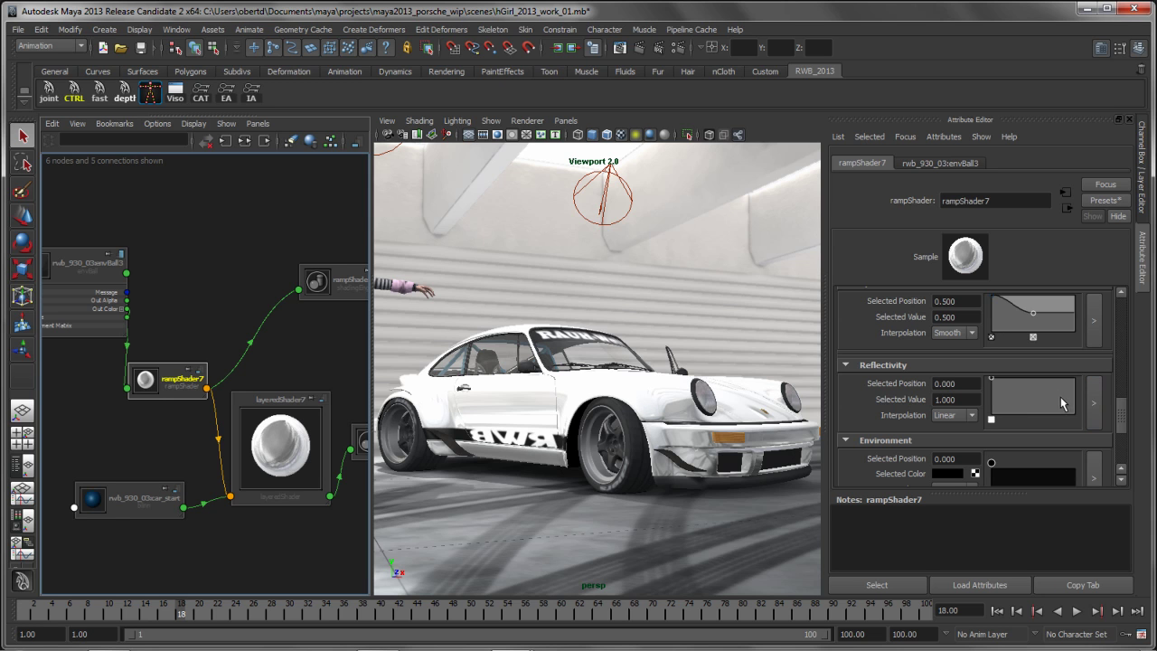
left_click_drag(1033, 386, 1024, 417)
left_click_drag(562, 412, 546, 387, "alt")
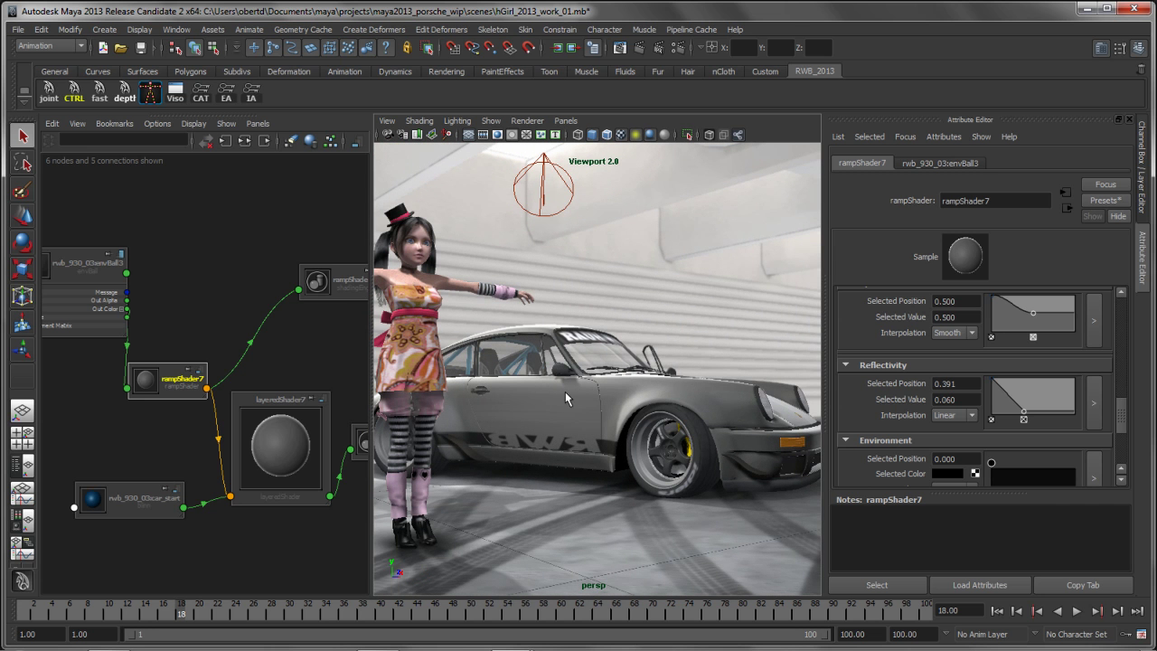
- Set the ramp shader's Transparency color to white
left_click_drag(1122, 424, 1124, 298)
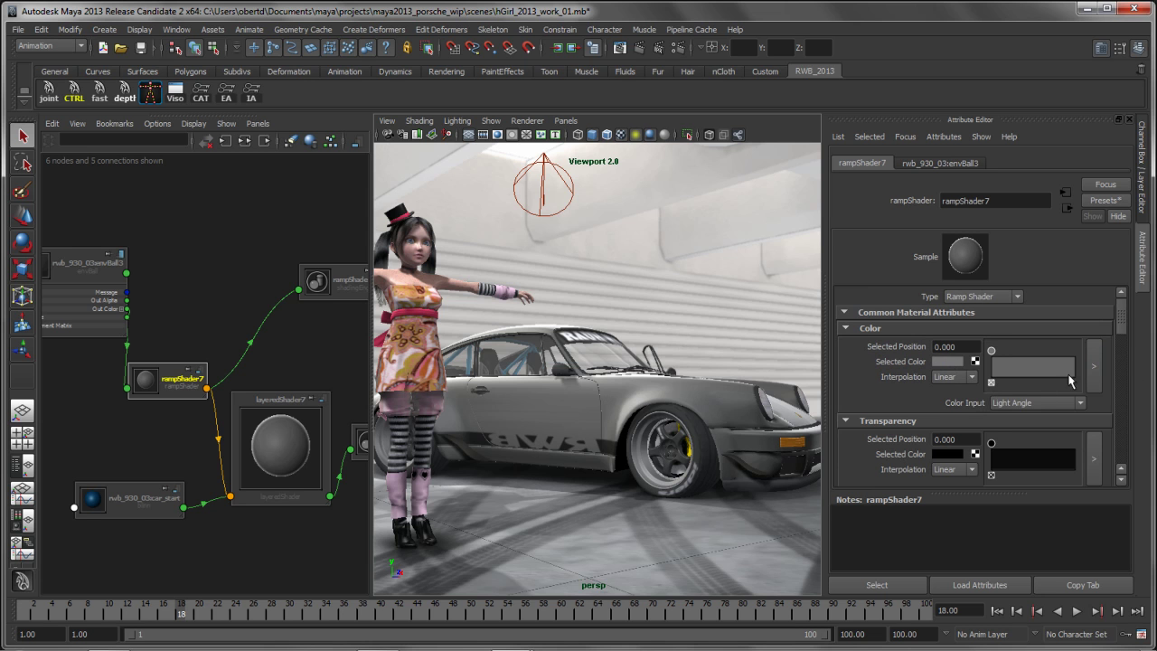
left_click(948, 453)
left_click_drag(840, 486, 999, 486)
left_click(229, 536)
- Darken the Specular Color of the car_start material and move the car_start and ramp shader nodes closer to the layered shader
left_click(128, 503)
left_click_drag(1037, 408, 1007, 411)
mouse_move(594, 380)
left_mouse_down("alt")
mouse_move(651, 357)
mouse_move(598, 355)
mouse_move(583, 378)
left_mouse_up("alt")
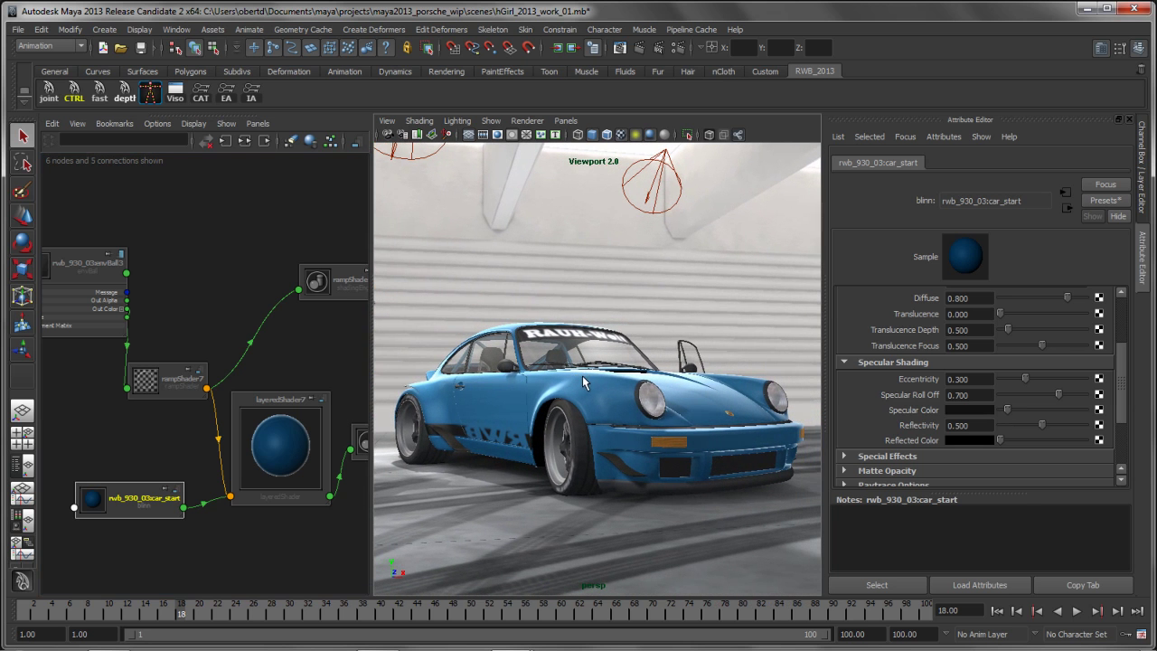
left_click_drag(136, 507, 167, 507)
mouse_move(181, 389)
left_mouse_down()
mouse_move(189, 394)
mouse_move(173, 395)
left_mouse_up()
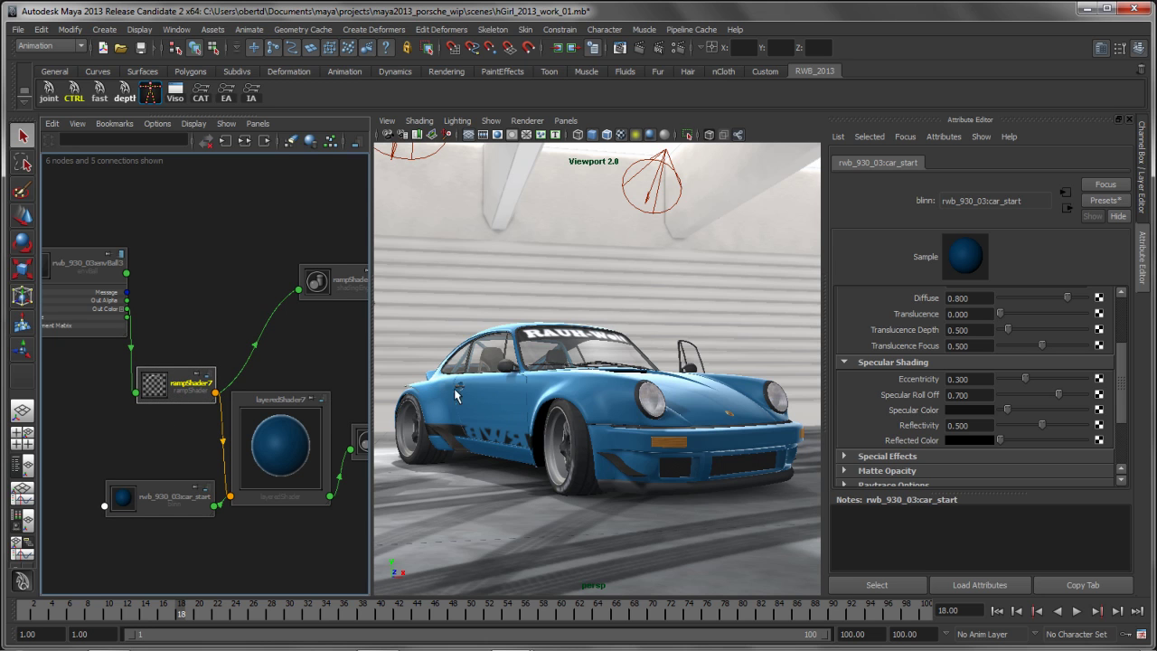
left_click_drag(595, 421, 621, 415, "alt")
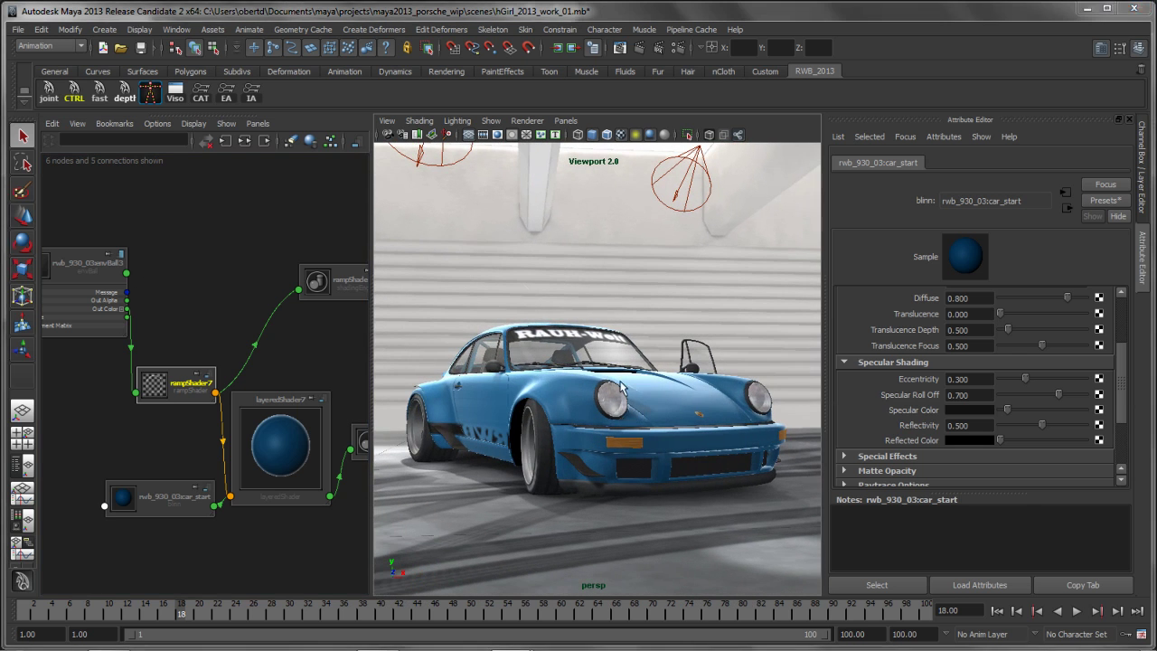
- Enlarge the perspective view to replace the Node Editor, frame the character and car, and hide the Attribute Editor
key("space")
left_click_drag(421, 399, 463, 390, "alt")
right_click_drag(463, 391, 502, 393, "alt")
left_click_drag(502, 393, 588, 418, "alt")
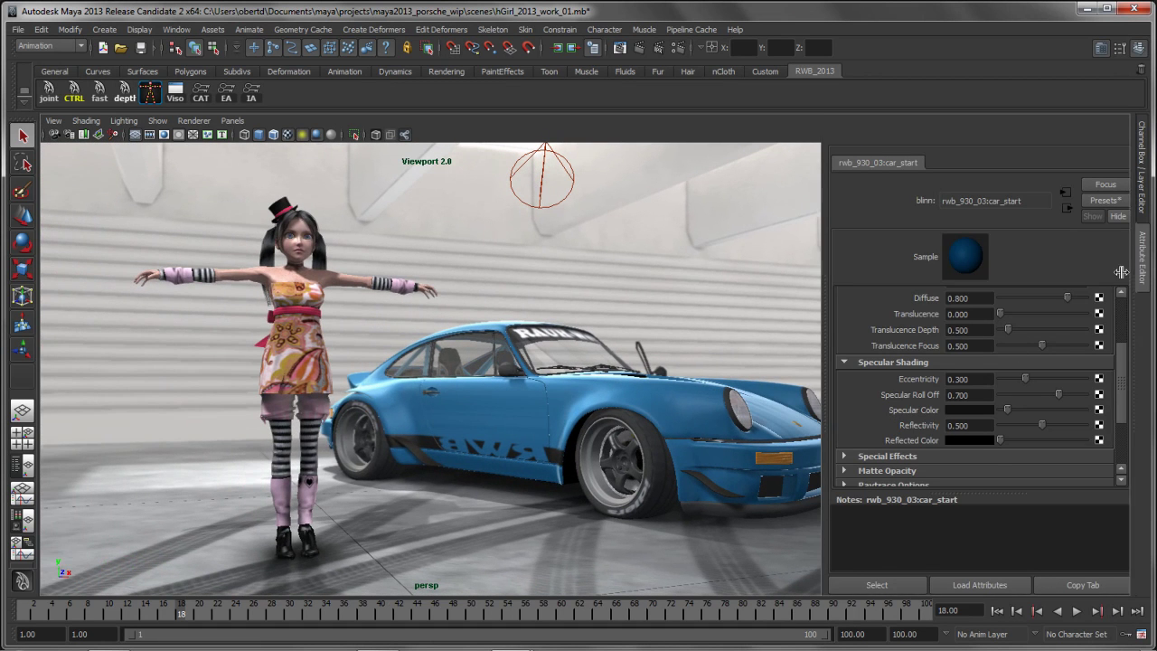
left_click(1143, 262)
- Display joints in the perspective view, test-select a pigtail joint, and frame the character's head and hair
mouse_move(559, 351)
left_mouse_down("alt")
mouse_move(561, 367)
mouse_move(542, 356)
left_mouse_up("alt")
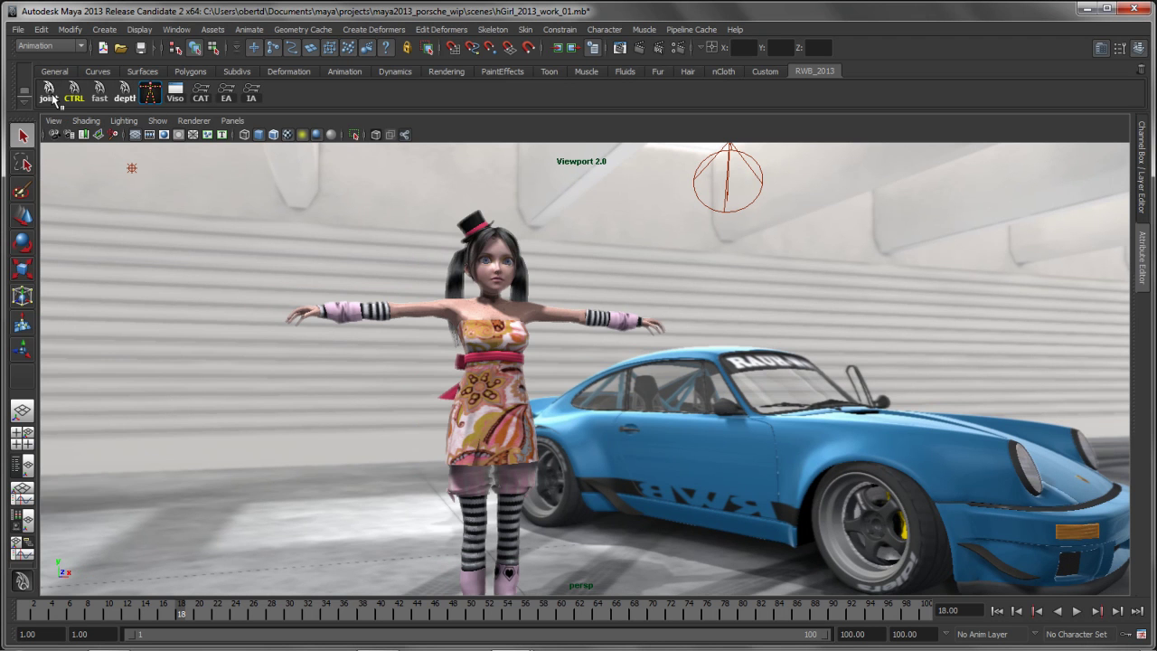
left_click(462, 285)
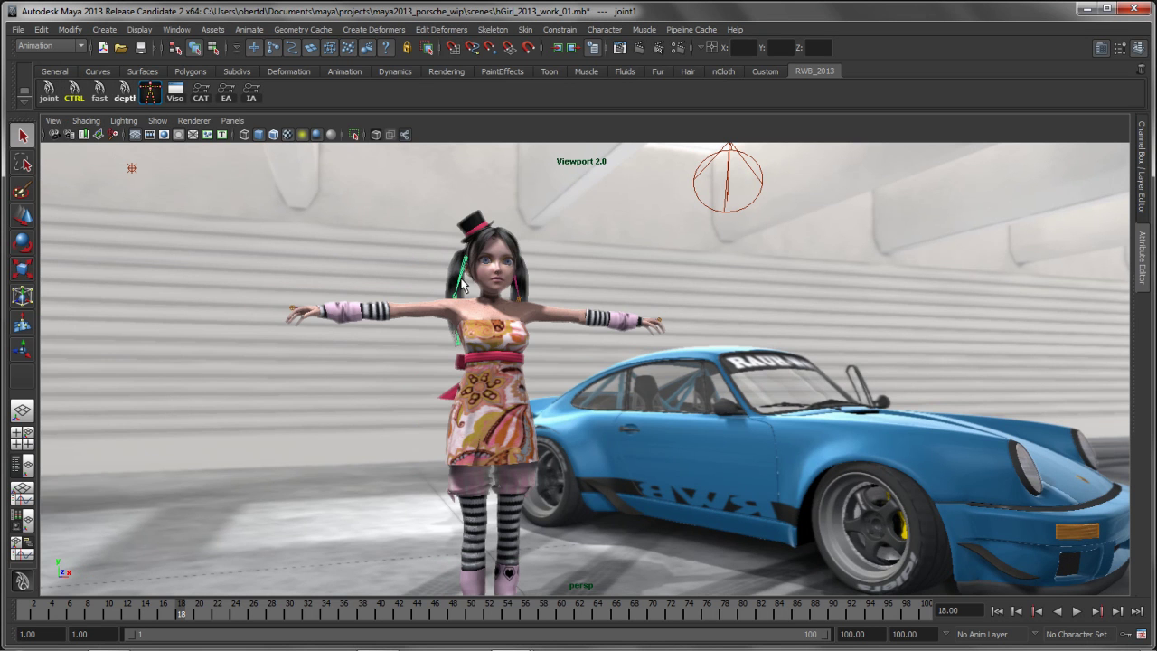
right_click_drag(462, 285, 502, 247, "alt")
left_click_drag(501, 247, 444, 259, "alt")
mouse_move(822, 276)
left_mouse_down("alt")
mouse_move(765, 269)
mouse_move(697, 316)
mouse_move(792, 328)
mouse_move(383, 328)
mouse_move(743, 328)
mouse_move(425, 320)
mouse_move(382, 304)
mouse_move(747, 325)
mouse_move(737, 310)
mouse_move(728, 332)
left_mouse_up("alt")
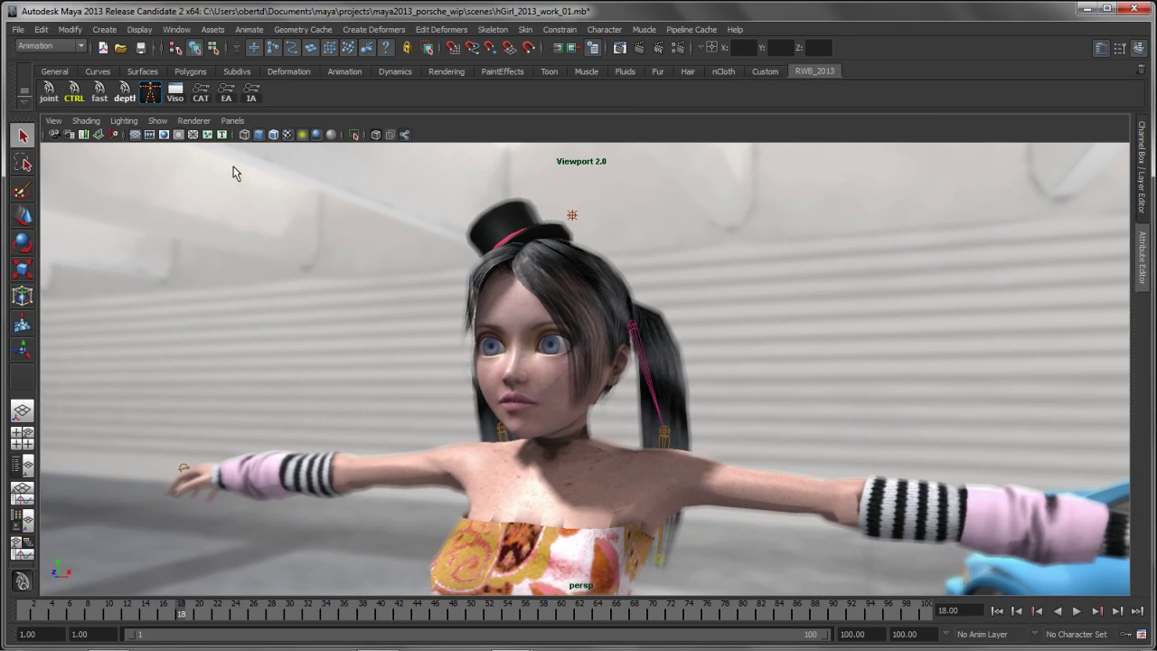
- Set the Viewport 2.0 Transparency Algorithm to Depth Peeling and check the character's hair from several angles
left_click(194, 123)
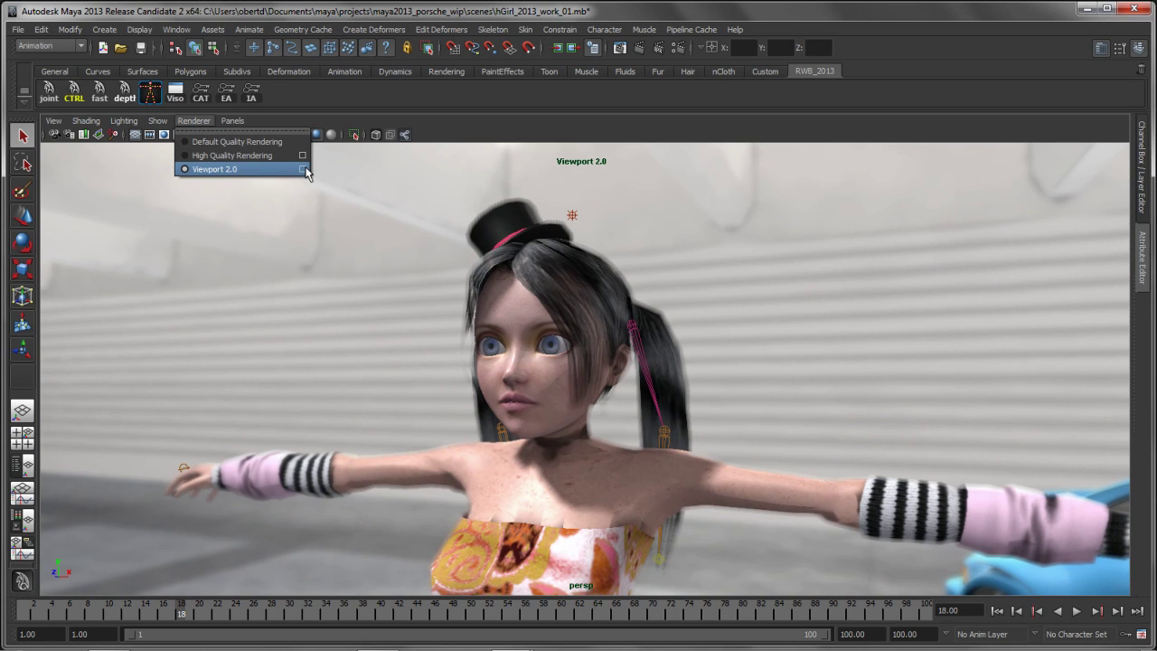
left_click(303, 169)
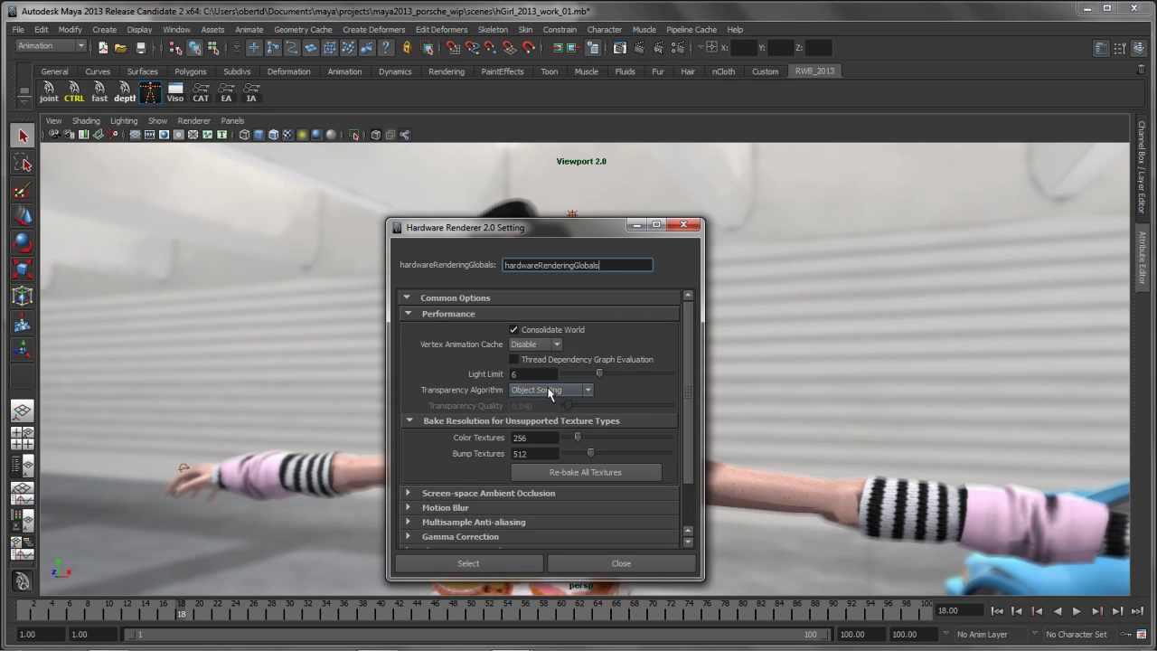
left_click(549, 391)
left_click(544, 429)
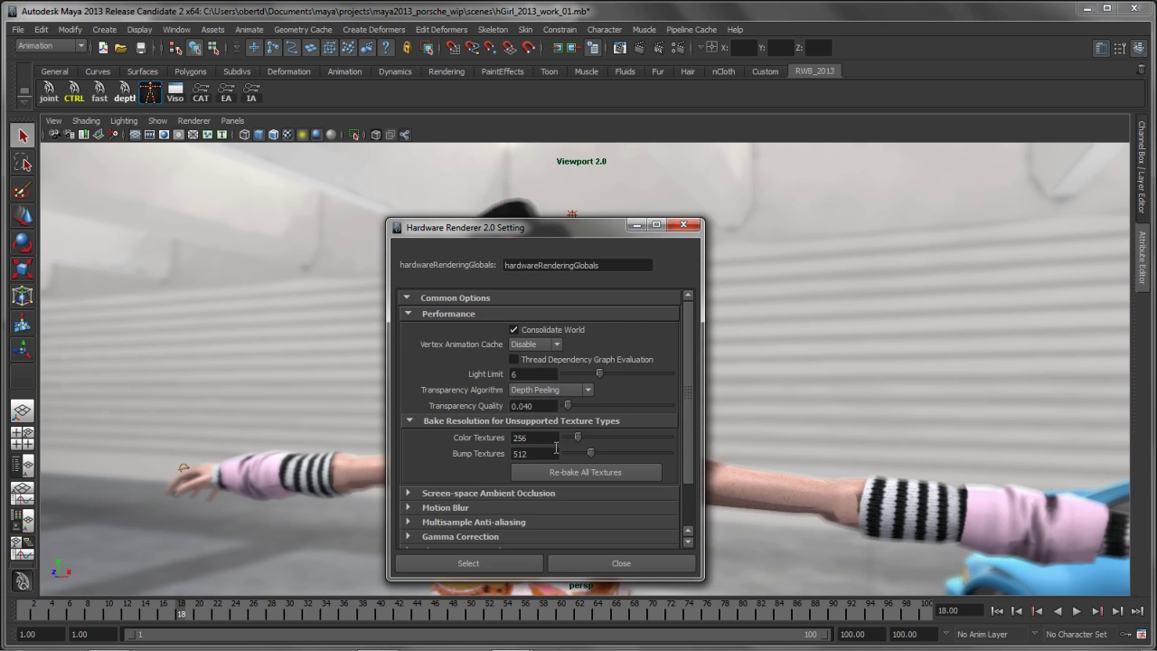
left_click(682, 224)
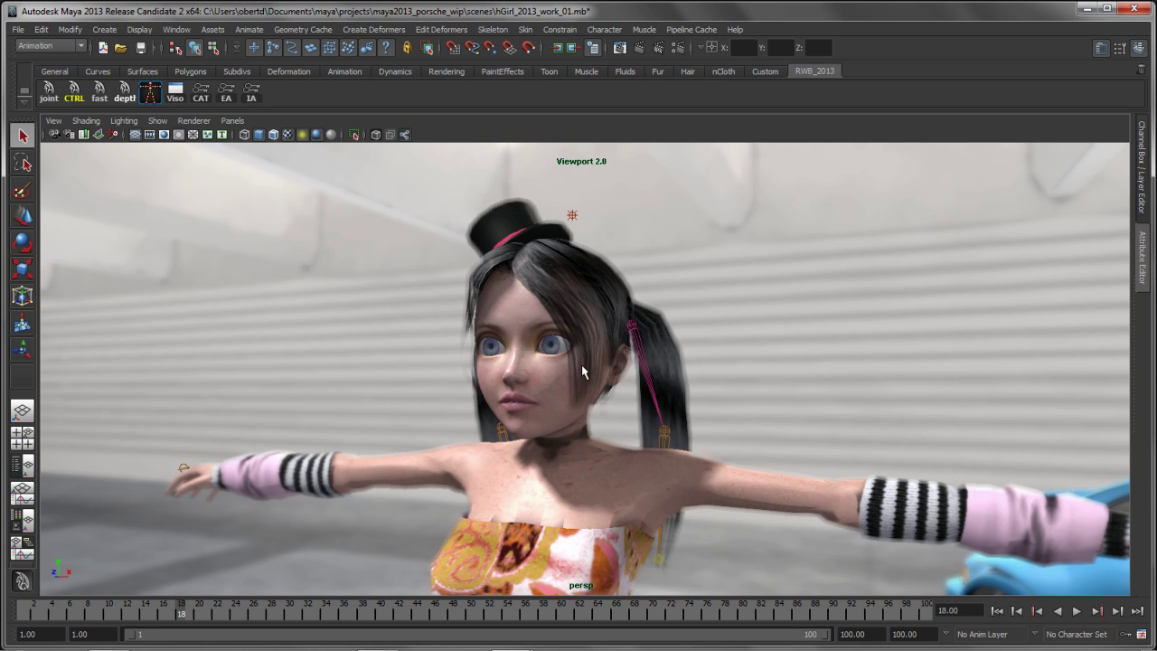
left_click_drag(733, 368, 385, 363, "alt")
left_click_drag(698, 365, 762, 417, "alt")
scroll(762, 418, "down", 8)
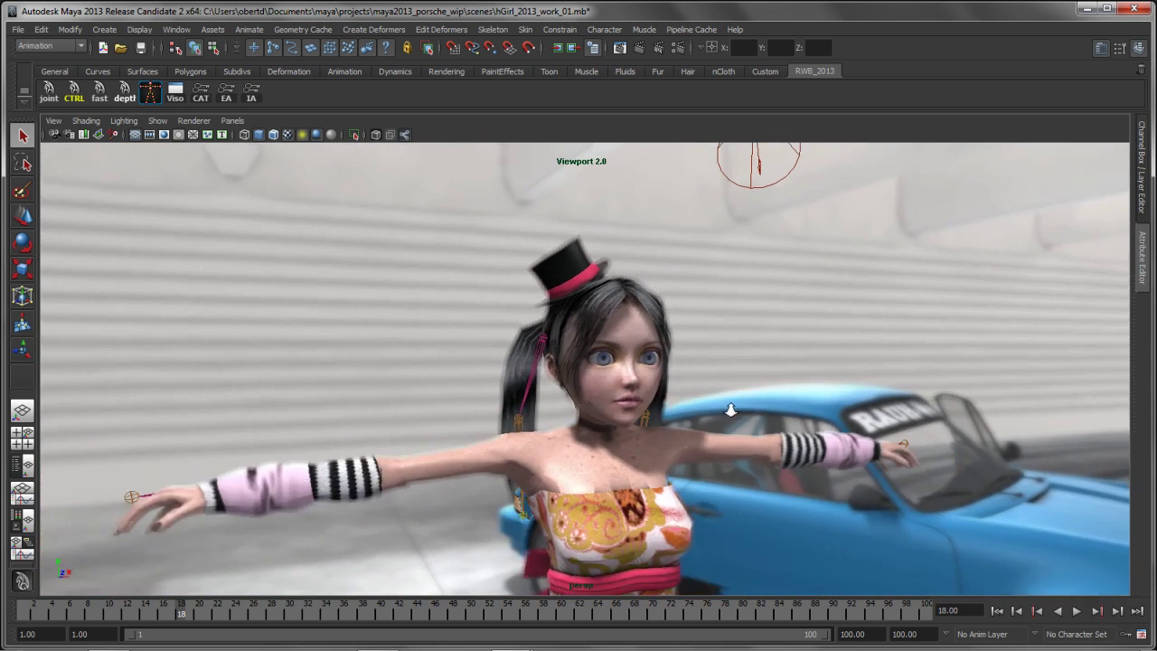
- Frame the front of the car and scrub the timeline back to frame 1
scroll(764, 407, "down", 8)
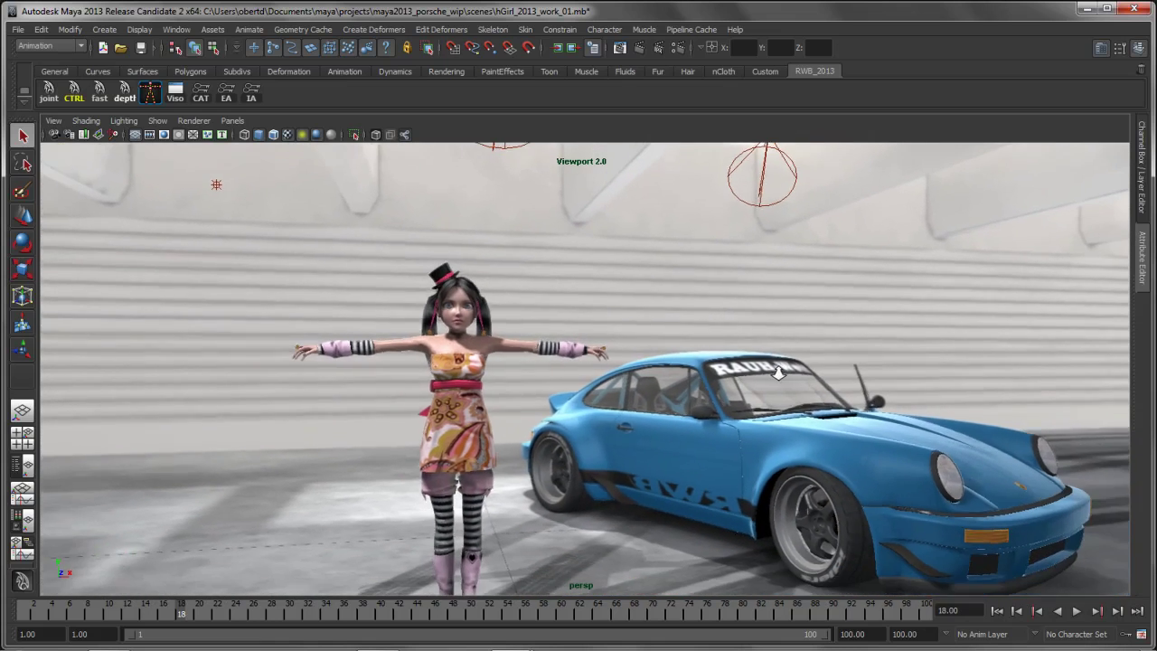
left_click_drag(778, 373, 803, 342, "alt")
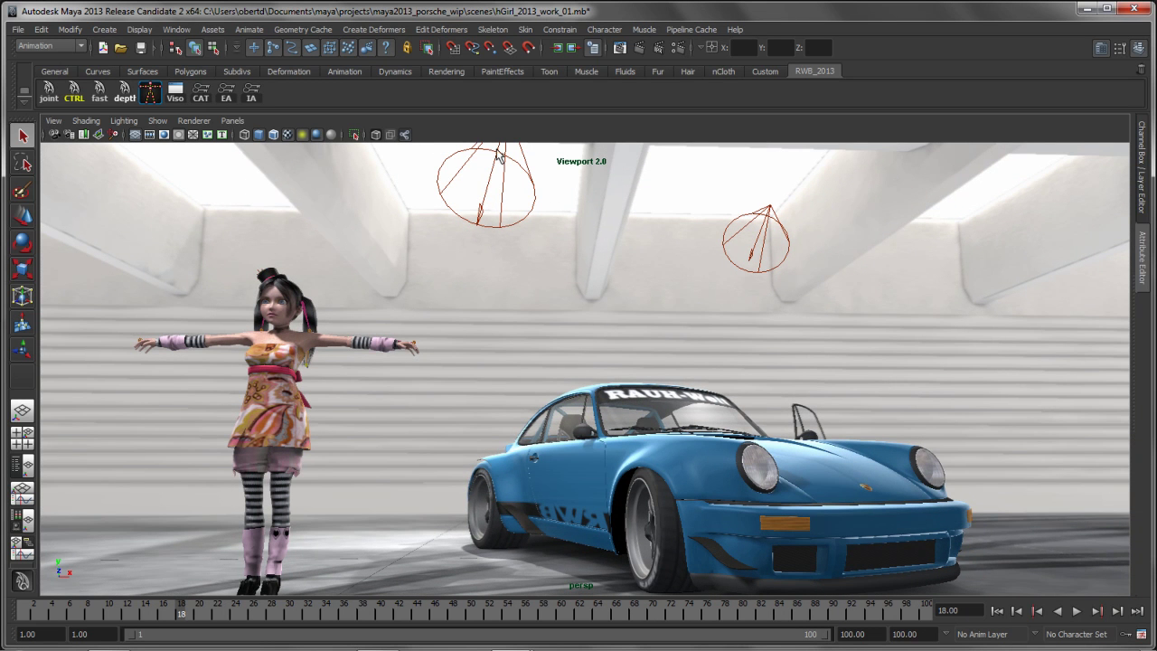
left_click_drag(863, 262, 583, 312, "alt")
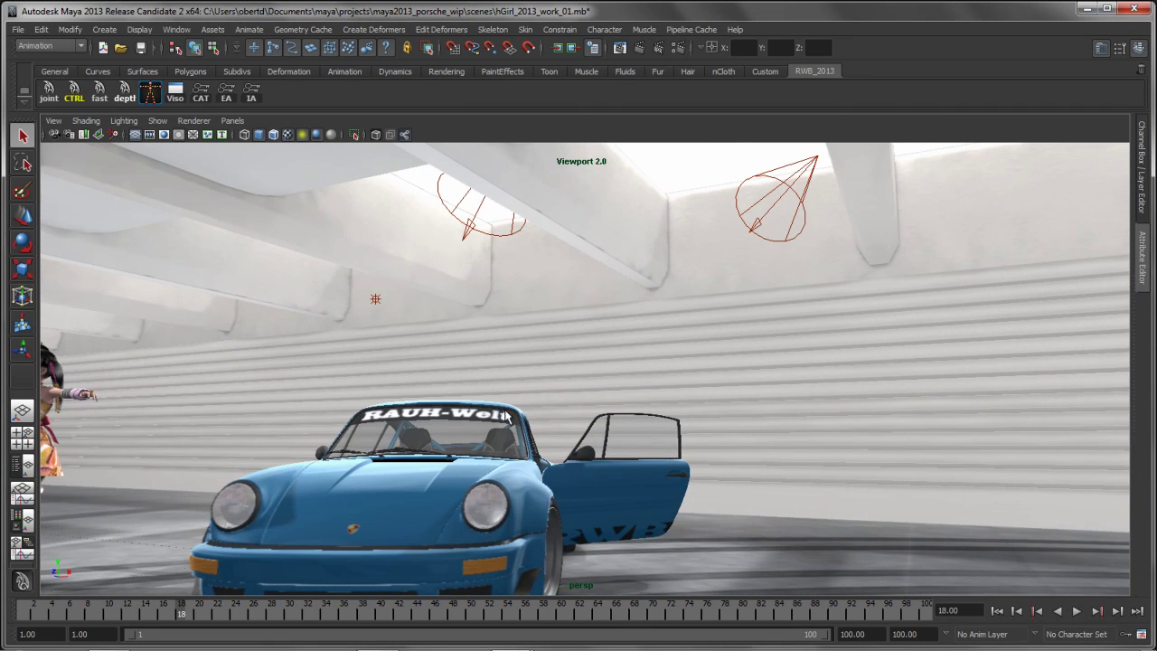
left_click_drag(177, 615, 25, 612)
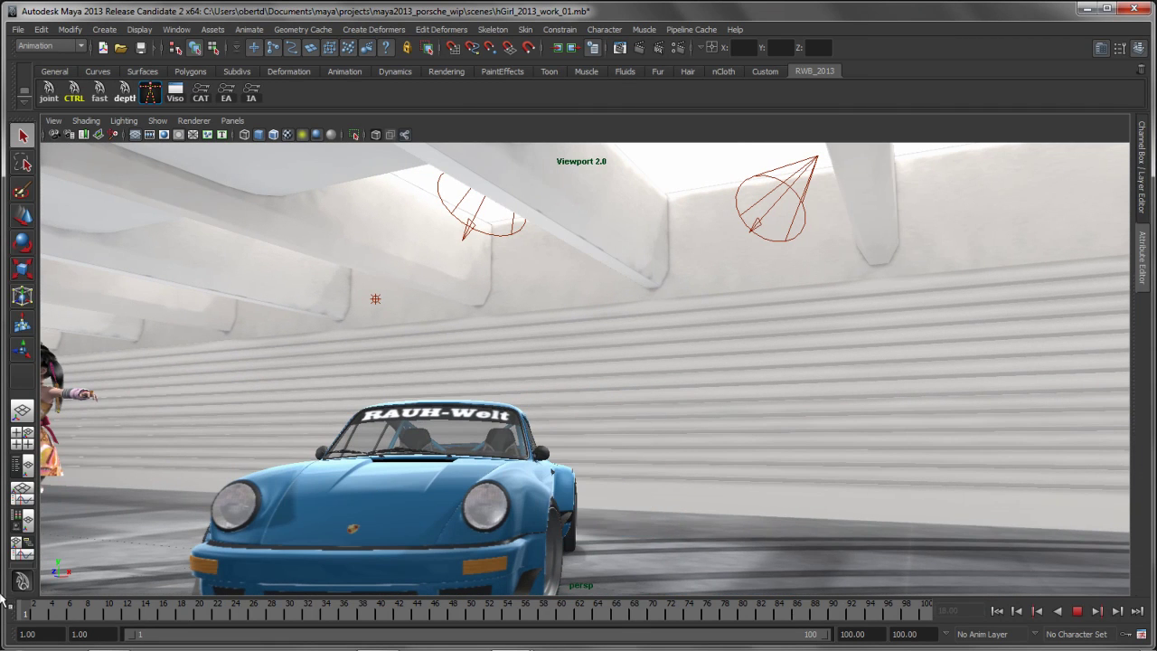
- Convert the spot light above the car near the wall into an Area Light
key("[")
left_click_drag(780, 334, 751, 291, "alt")
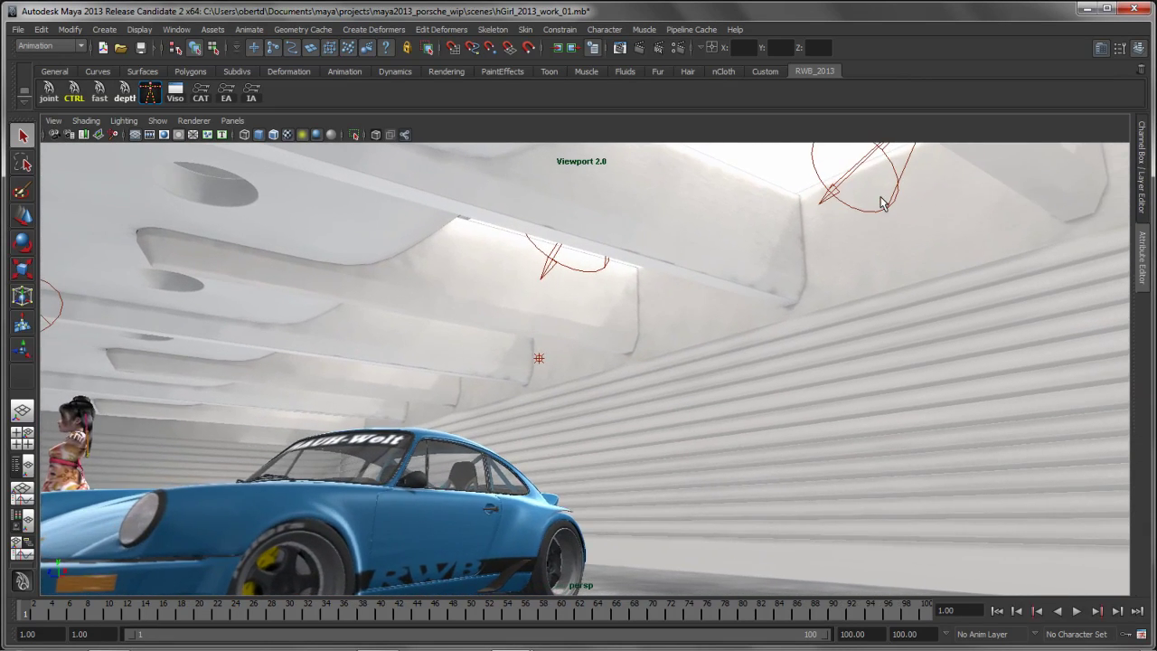
left_click(835, 171)
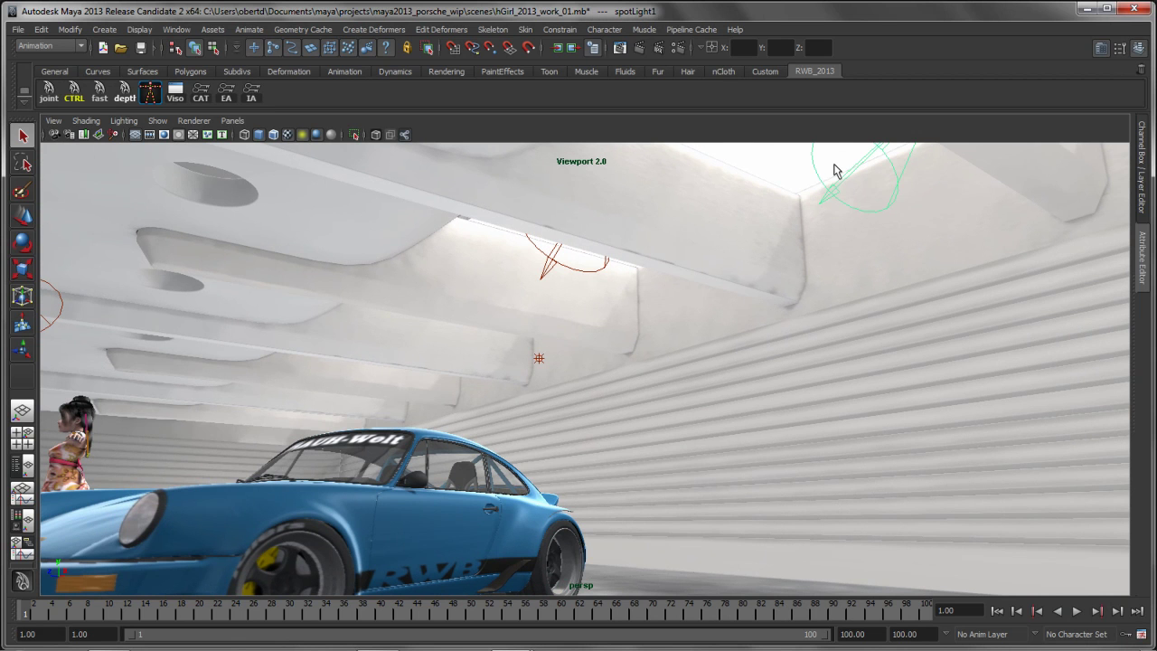
key("ctrl+a")
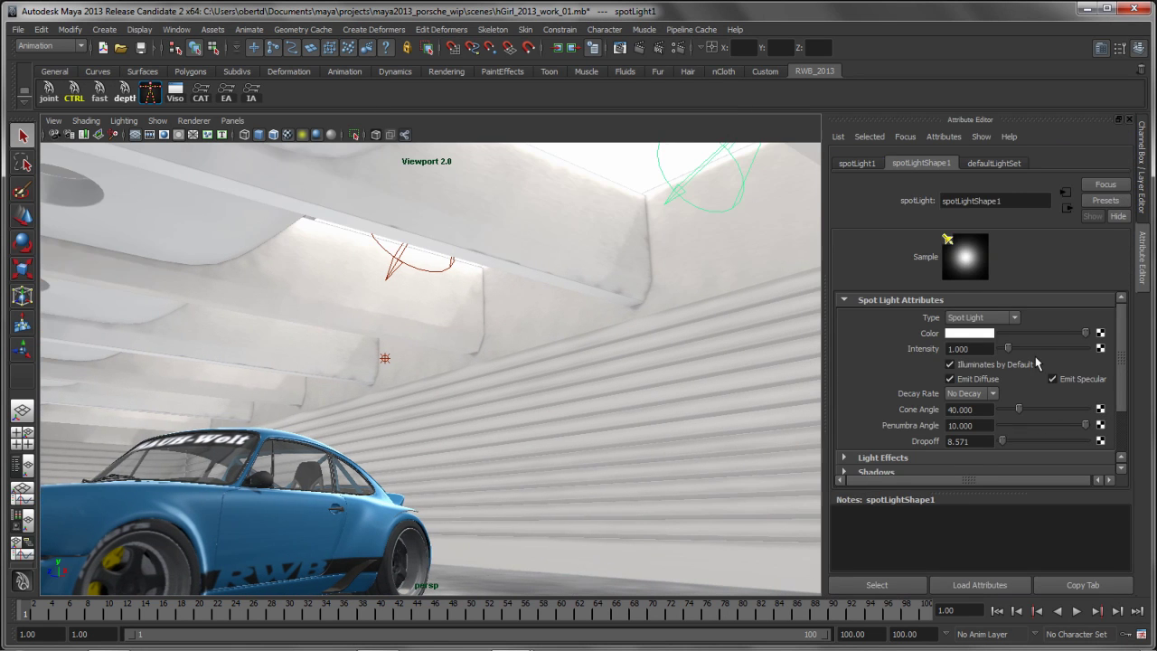
left_click(974, 319)
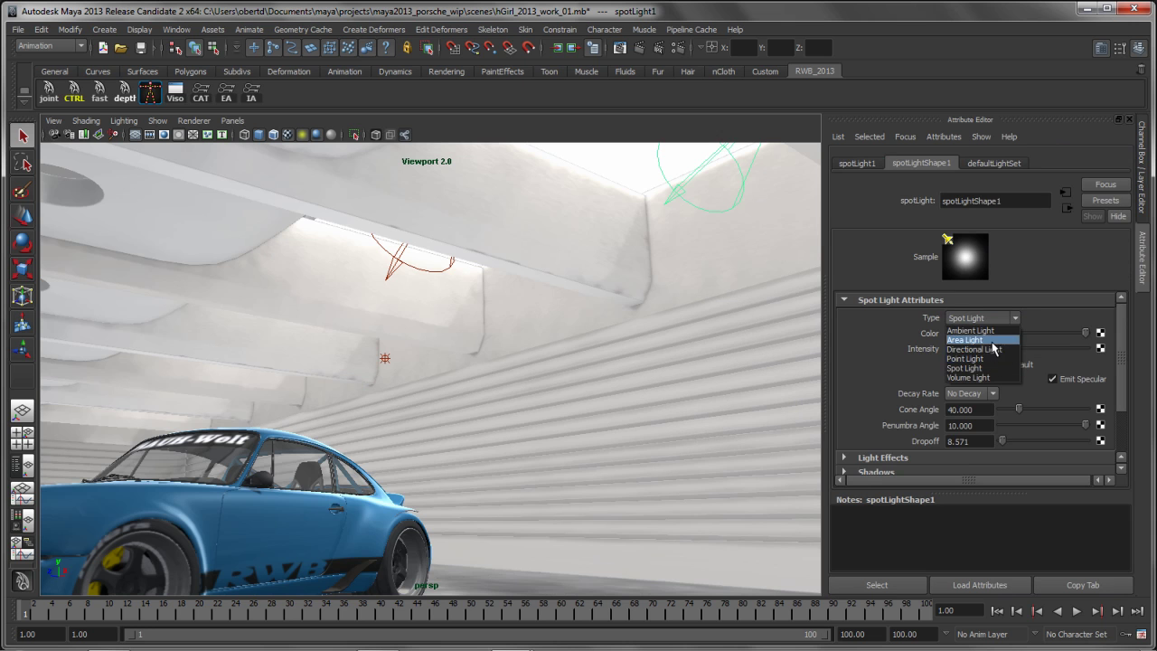
left_click(992, 341)
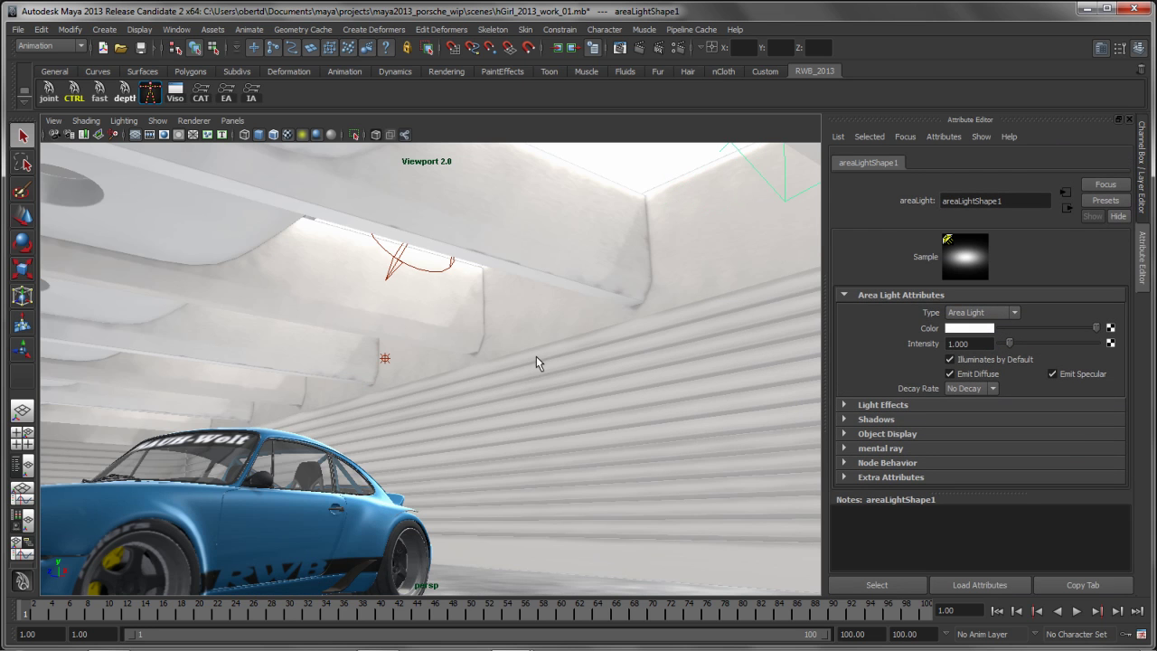
- Scale up the area light at the ceiling opening above the car
left_click_drag(601, 264, 634, 307, "alt")
key("e")
key("r")
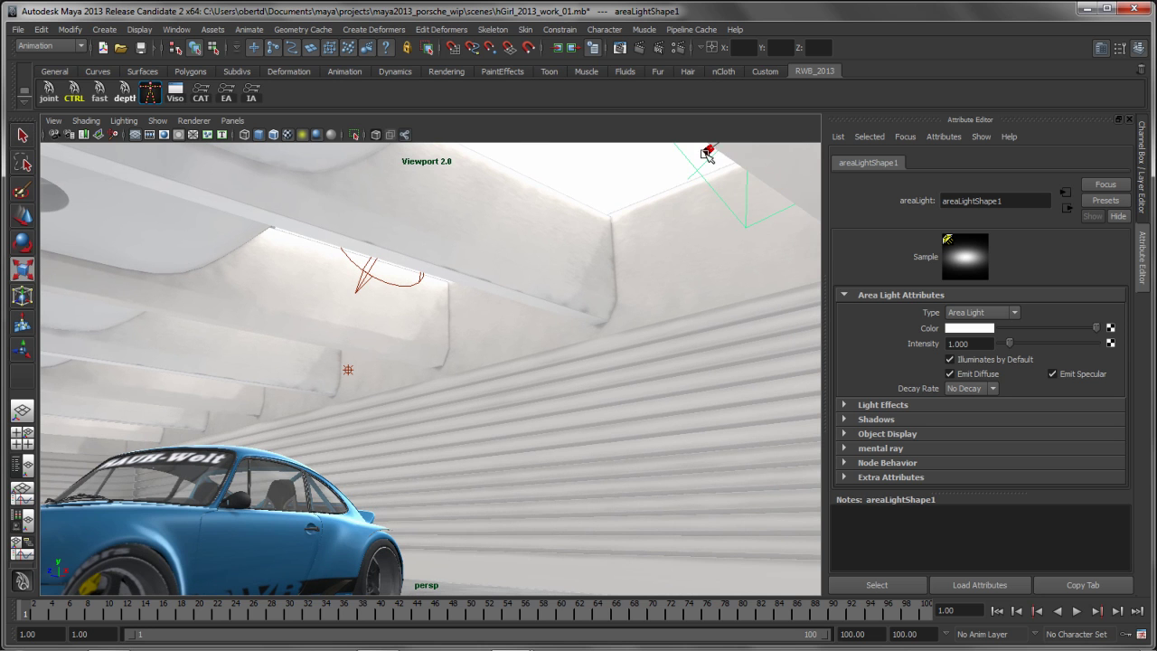
key("t")
mouse_move(709, 152)
left_mouse_down()
mouse_move(504, 253)
mouse_move(559, 239)
mouse_move(545, 242)
left_mouse_up()
- Set the area light's intensity to 0.376 while checking the lighting on the car from the rear and front
left_click_drag(1010, 345, 1005, 348)
left_click_drag(389, 452, 821, 389, "alt")
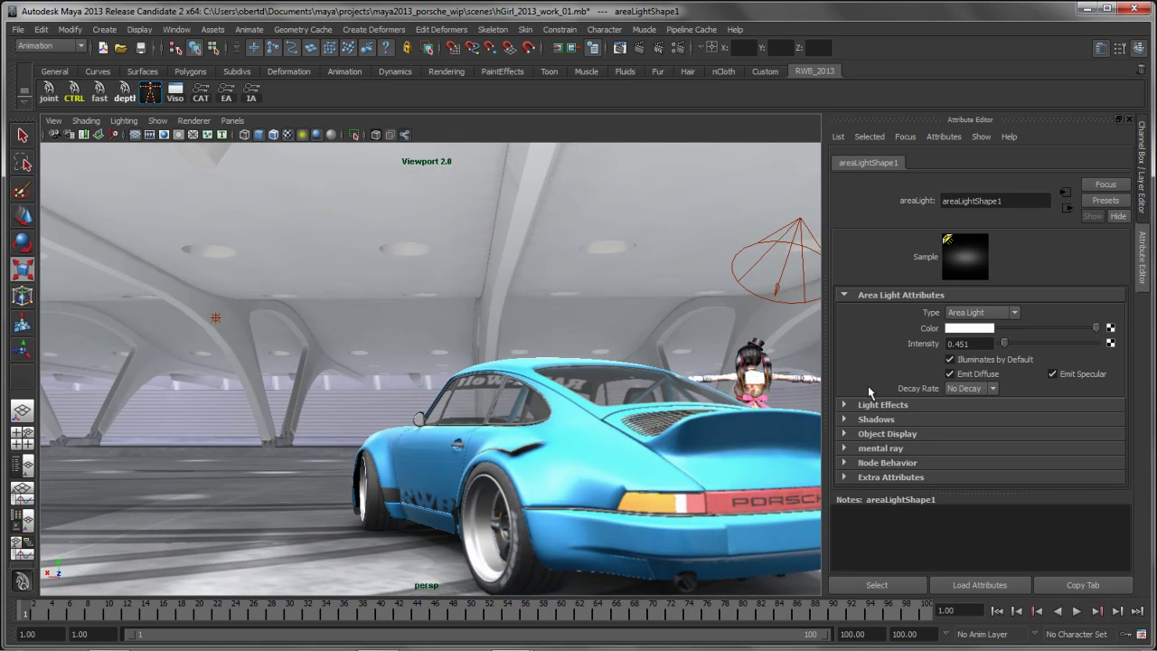
left_click_drag(1003, 346, 1005, 346)
left_click_drag(579, 363, 608, 372, "alt")
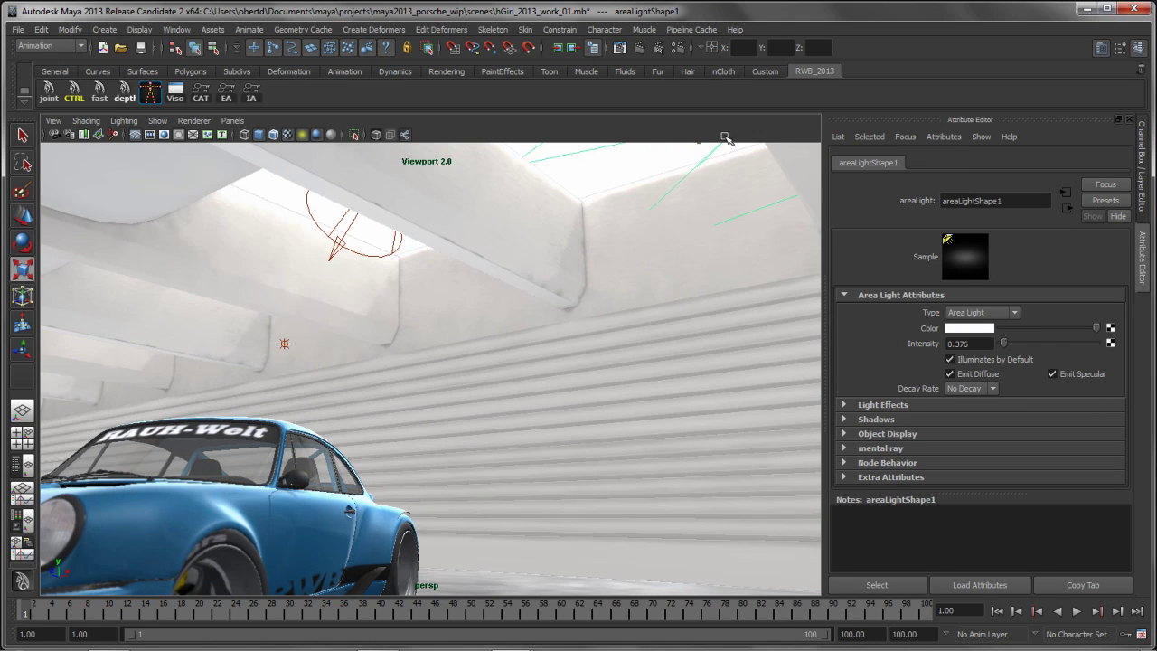
- Frame the character from the front beside the car and display her skeleton joints
left_click_drag(646, 217, 590, 339, "alt")
middle_click_drag(486, 353, 541, 359, "alt")
scroll(456, 375, "up", 2)
middle_click_drag(457, 375, 476, 380, "alt")
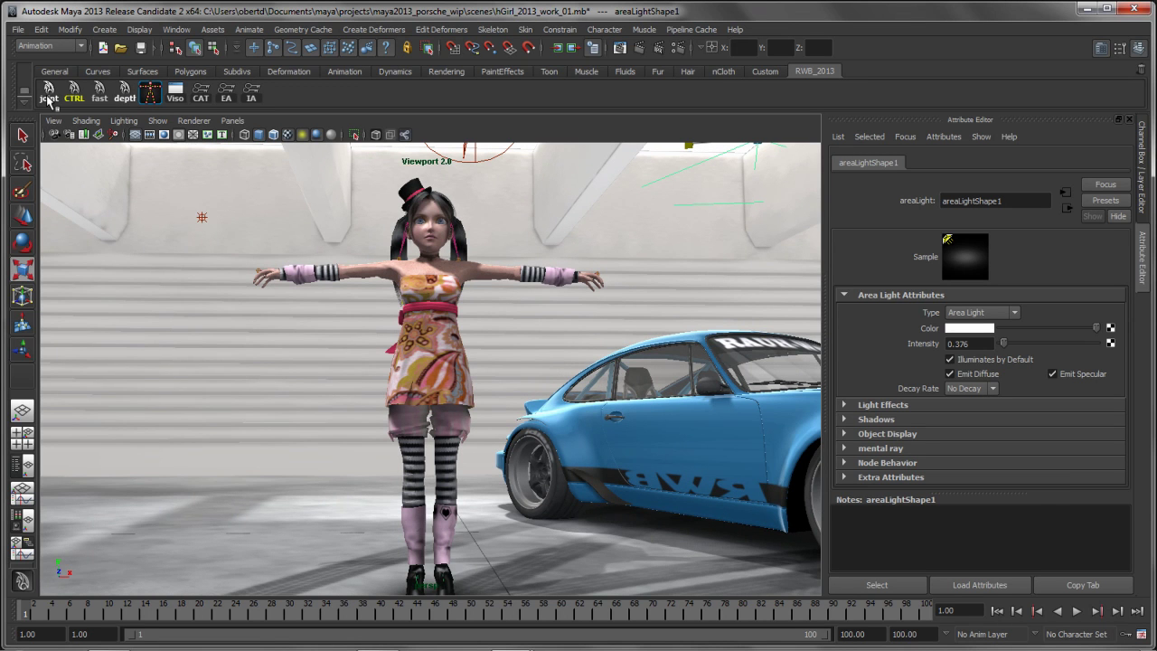
left_click(48, 98)
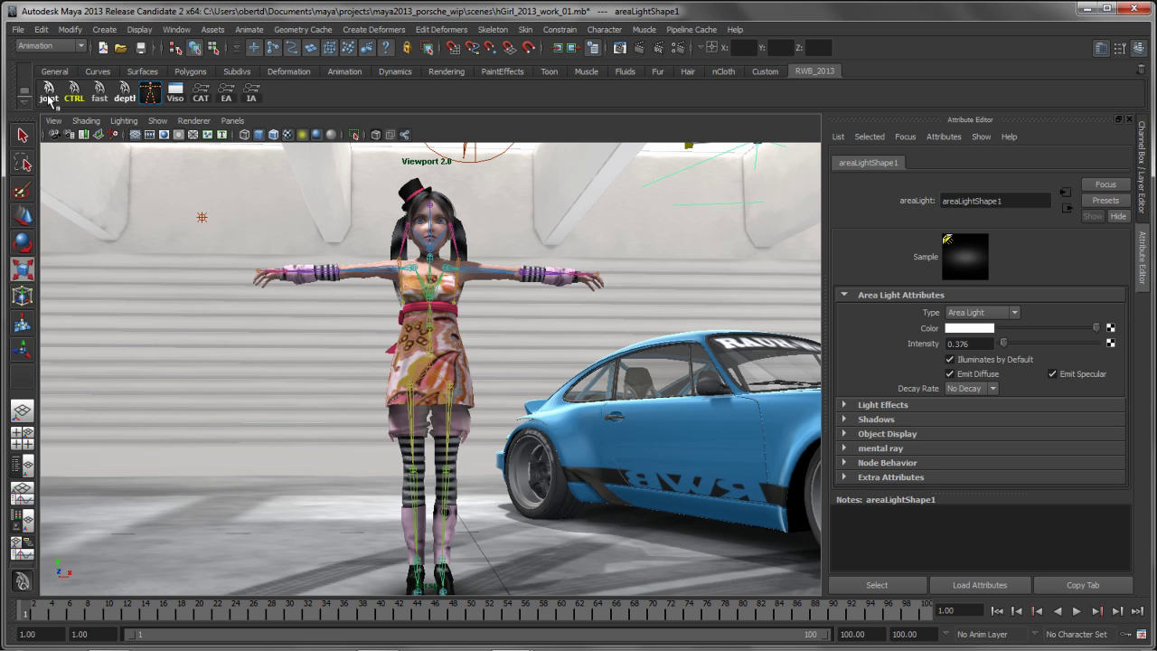
- Select the character's shorts mesh together with the Character_Hips joint
right_click_drag(416, 384, 502, 448, "alt")
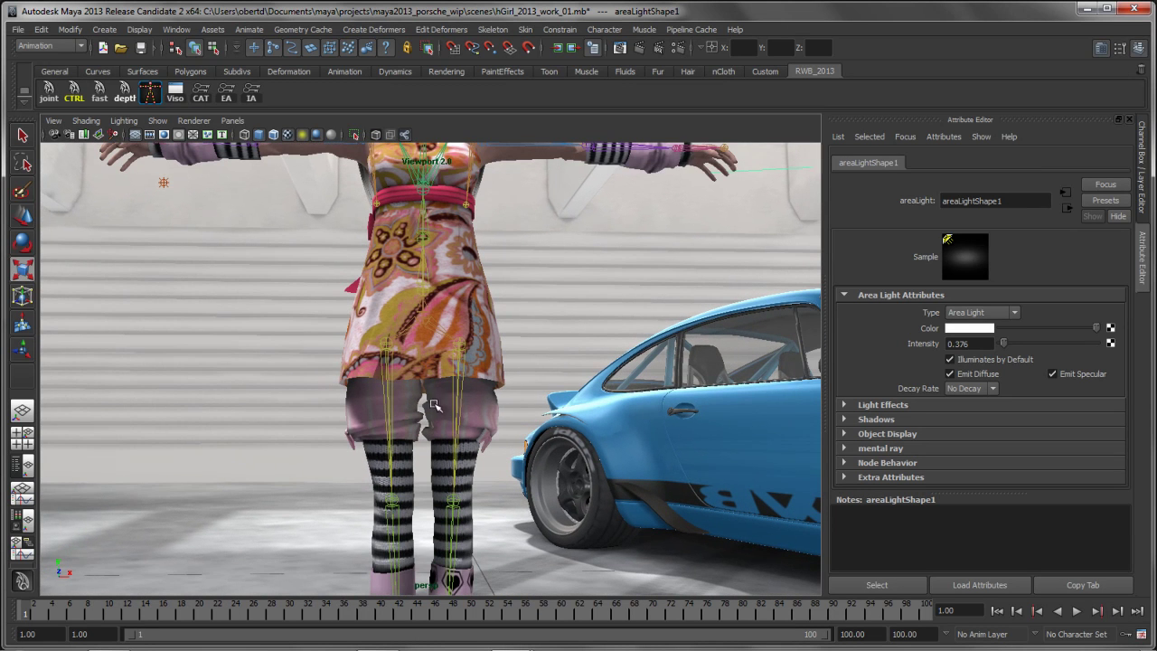
middle_click_drag(410, 417, 411, 402, "alt")
right_click_drag(426, 389, 433, 405, "alt")
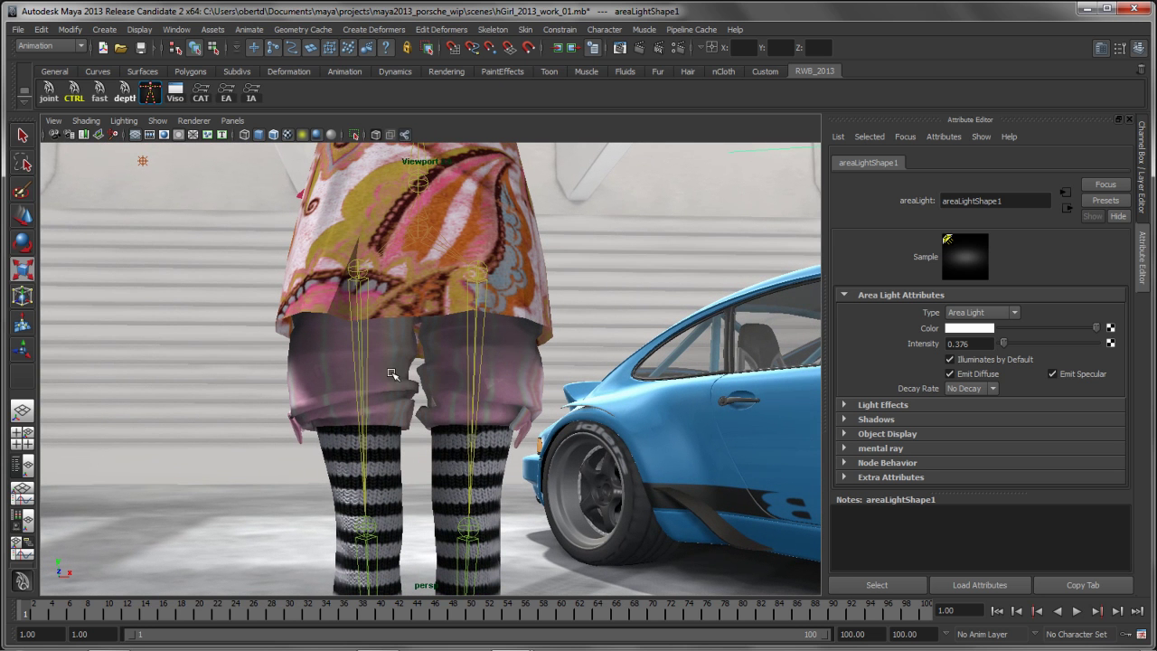
left_click(512, 371)
left_click_drag(395, 207, 466, 242)
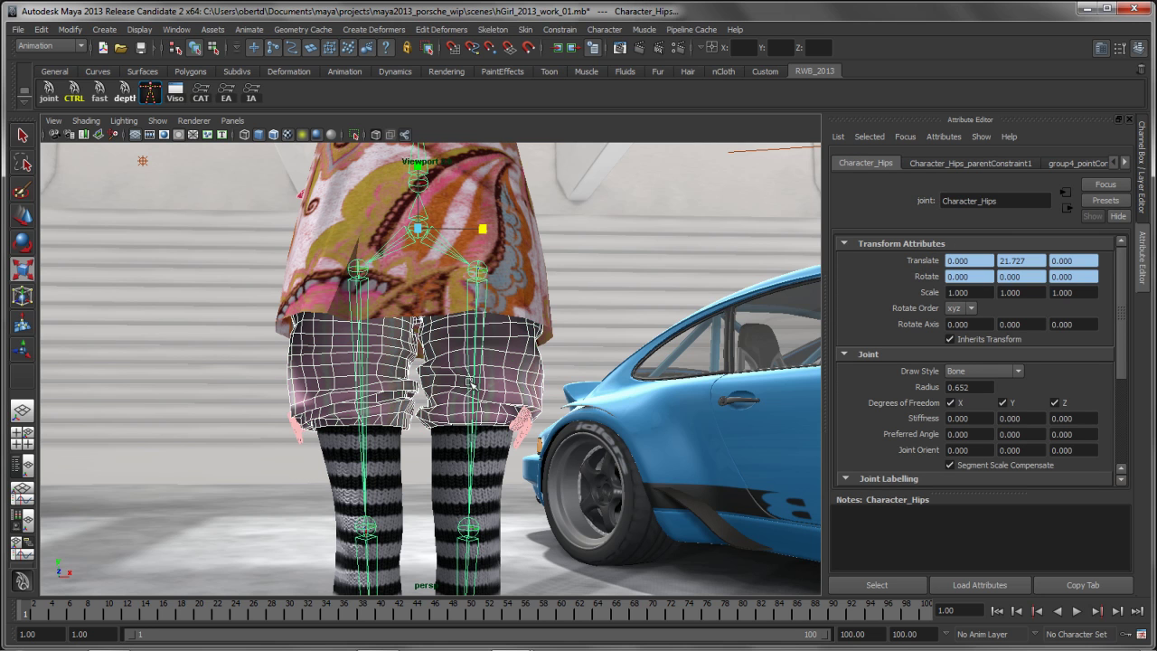
- Smooth bind the shorts to the joint hierarchy using the Heat Map bind method, Dual Quaternion skinning and a heatmap falloff of 0.65
key("space")
left_click(653, 341)
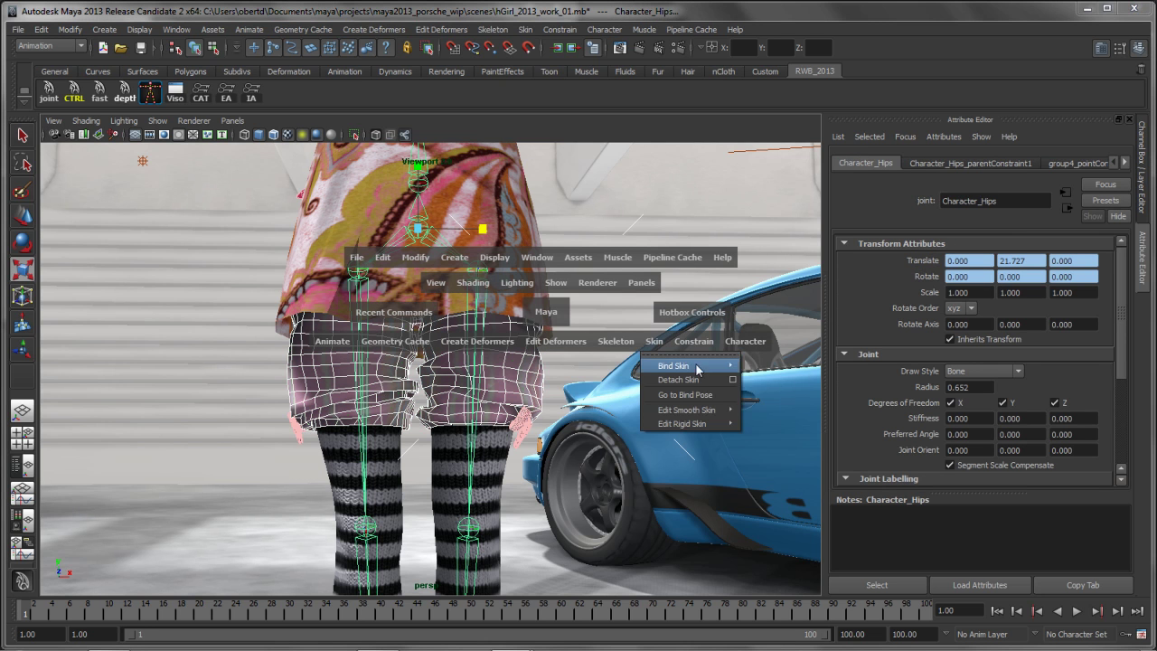
mouse_move(696, 365)
left_click(839, 375)
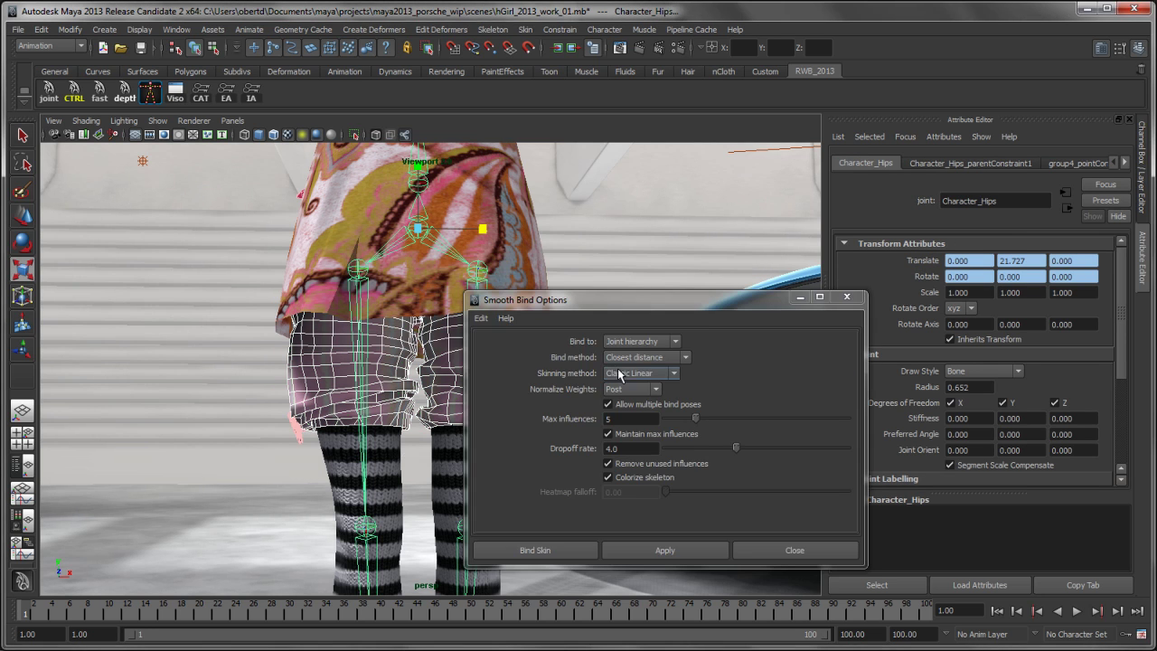
left_click_drag(656, 301, 737, 243)
left_click(715, 316)
left_click(717, 347)
left_click(756, 315)
left_click(716, 338)
left_click(732, 299)
left_click(736, 328)
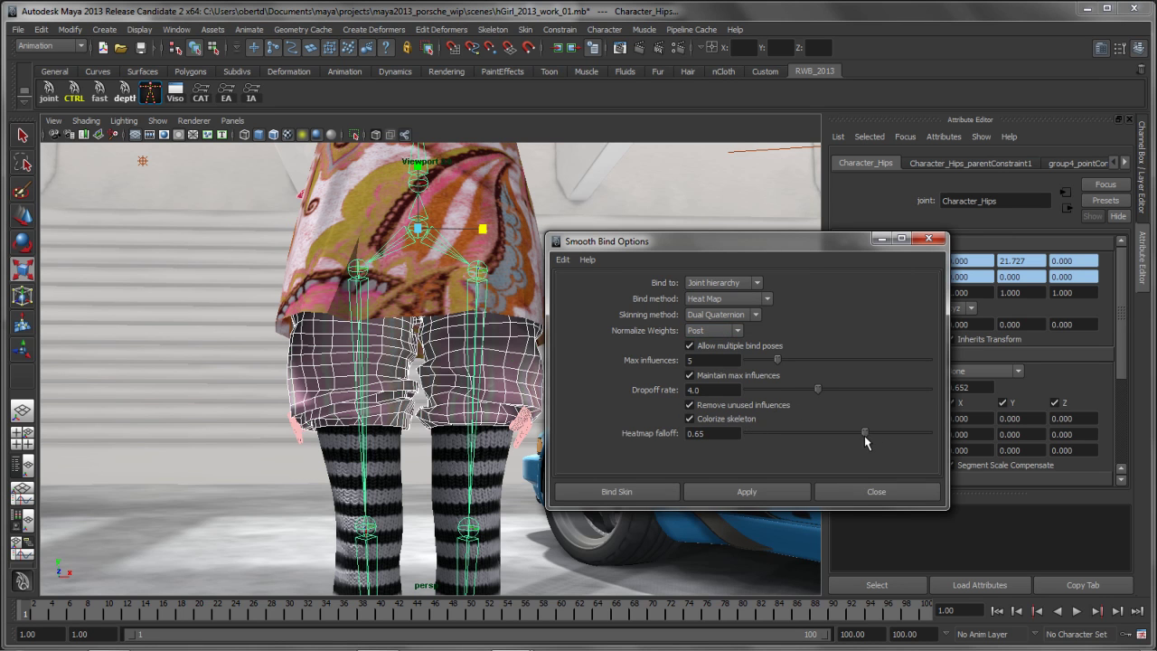
left_click(746, 493)
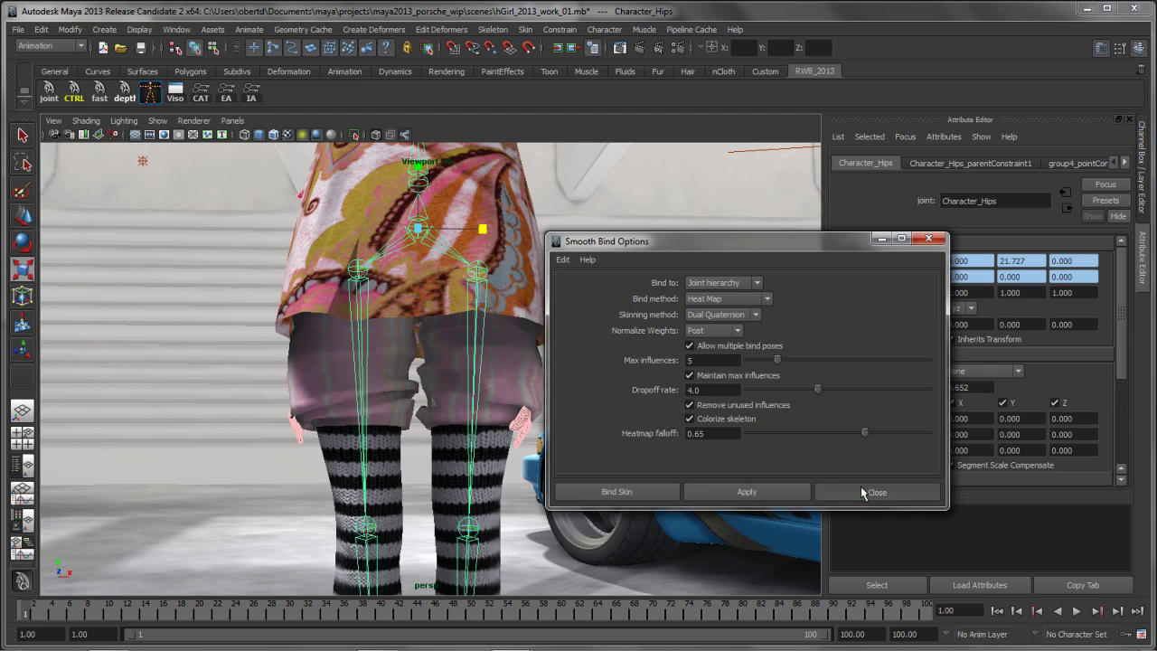
left_click(854, 493)
- Show the rig controls and move the CTRL_foot_L control sideways, away from the other foot, to test the shorts binding
right_click_drag(620, 486, 500, 486, "alt")
mouse_move(500, 486)
middle_mouse_down("alt")
mouse_move(498, 442)
mouse_move(499, 485)
middle_mouse_up("alt")
left_click(87, 101)
middle_click_drag(401, 479, 400, 381, "alt")
left_click(462, 566)
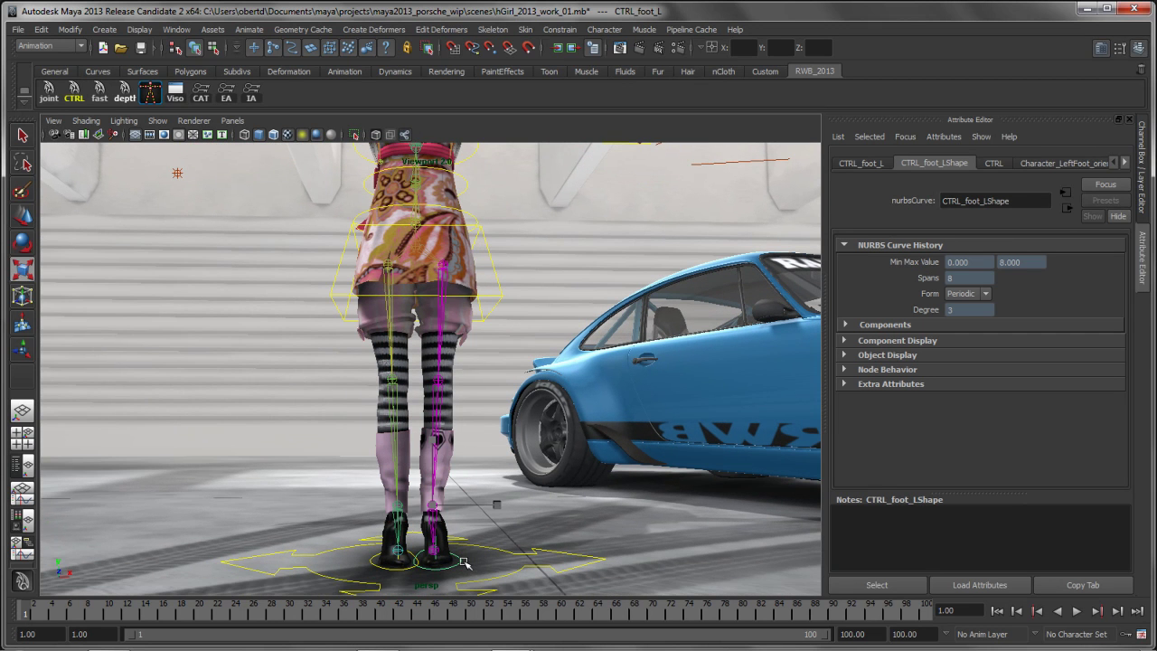
key("w")
left_click_drag(486, 514, 537, 470)
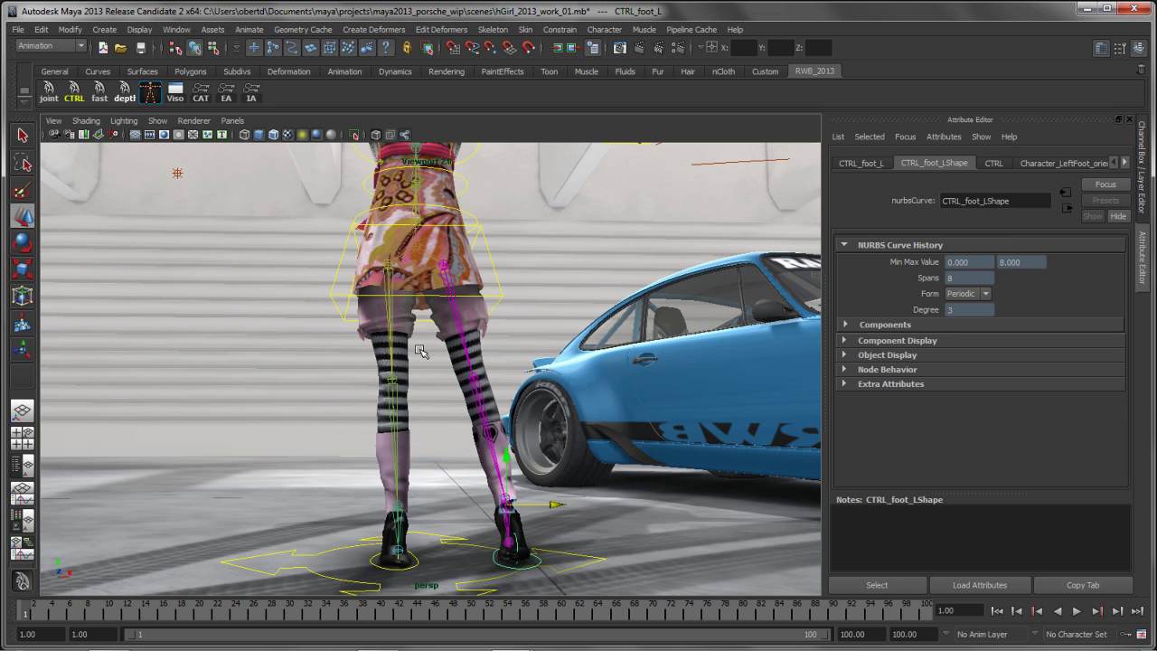
- Inspect the shorts' deformation up close, and move the left foot control again to raise the foot slightly
scroll(414, 349, "up", 5)
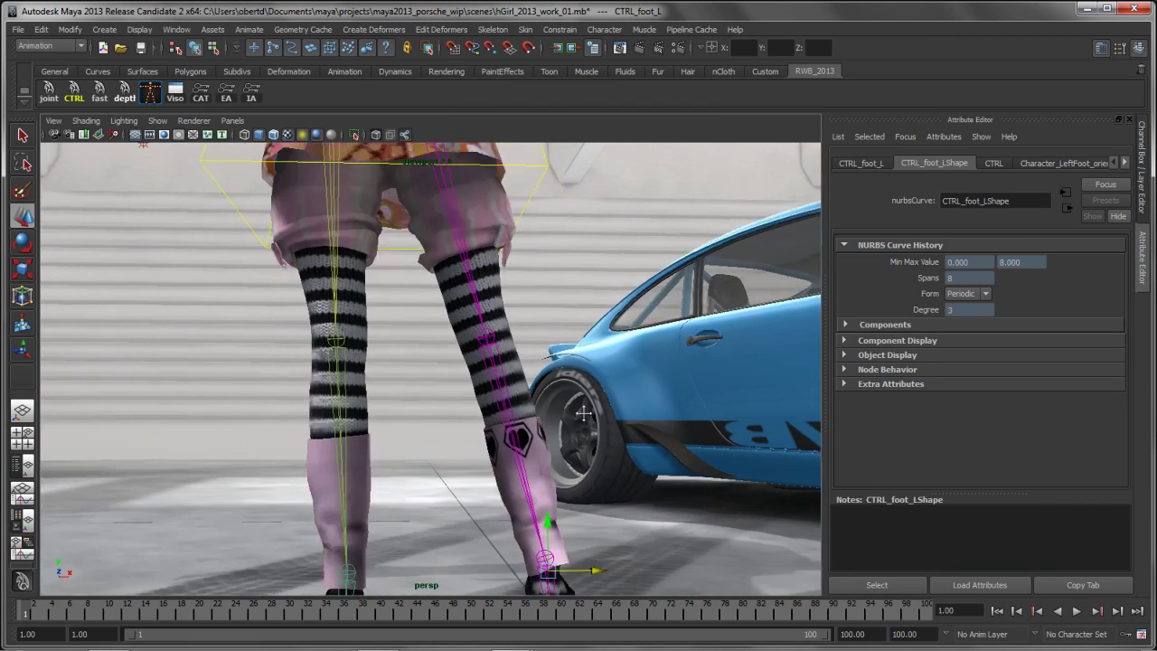
middle_click_drag(583, 414, 520, 304, "alt")
right_click_drag(559, 459, 474, 436, "alt")
middle_click_drag(474, 436, 480, 534, "alt")
left_click_drag(481, 533, 502, 508)
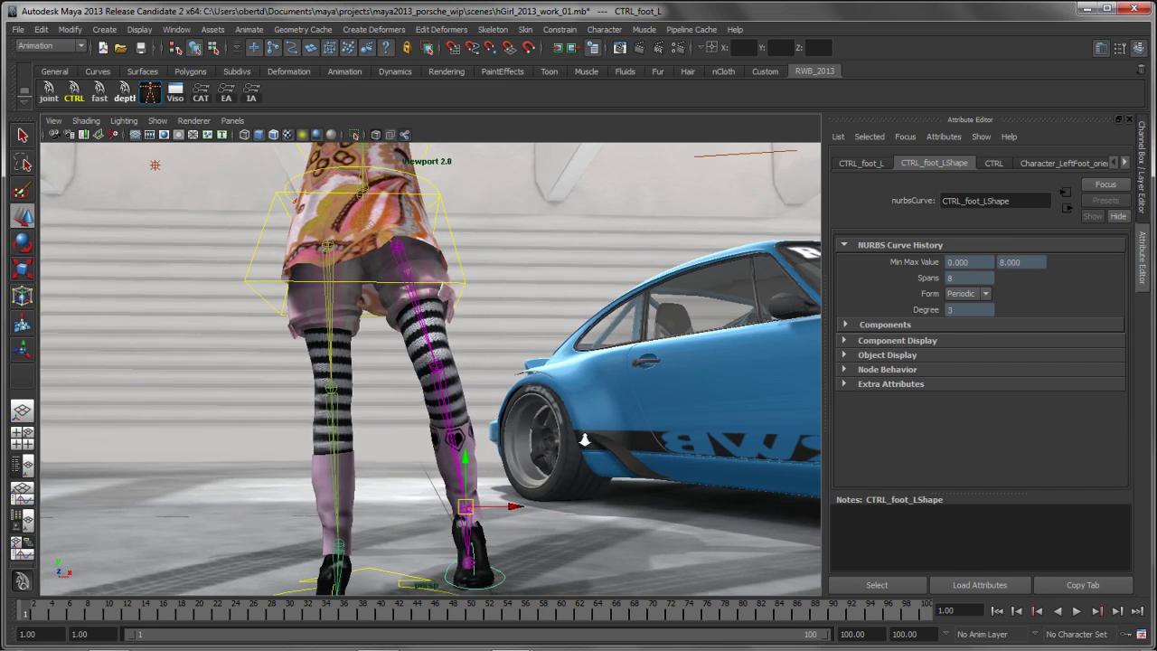
- Review the posed character beside the car from several angles and distances
right_click_drag(612, 442, 443, 398, "alt")
left_click_drag(443, 398, 521, 395, "alt")
middle_click_drag(520, 395, 456, 399, "alt")
left_click_drag(455, 398, 479, 422, "alt")
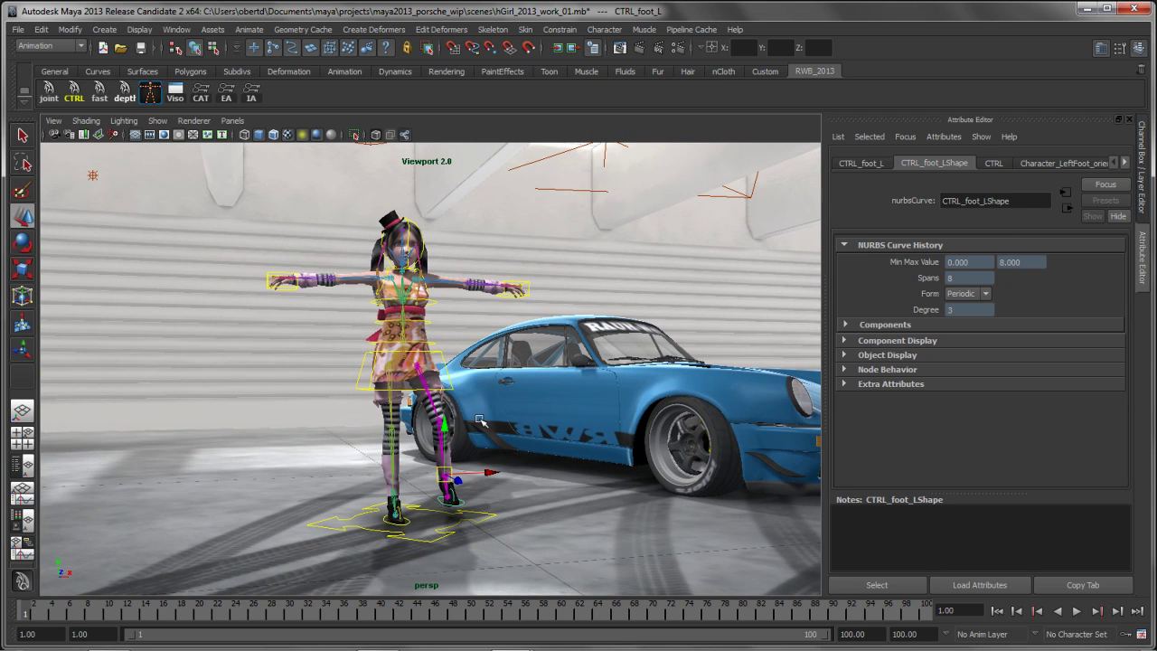
left_click_drag(537, 432, 494, 412, "alt")
middle_click_drag(474, 400, 504, 410, "alt")
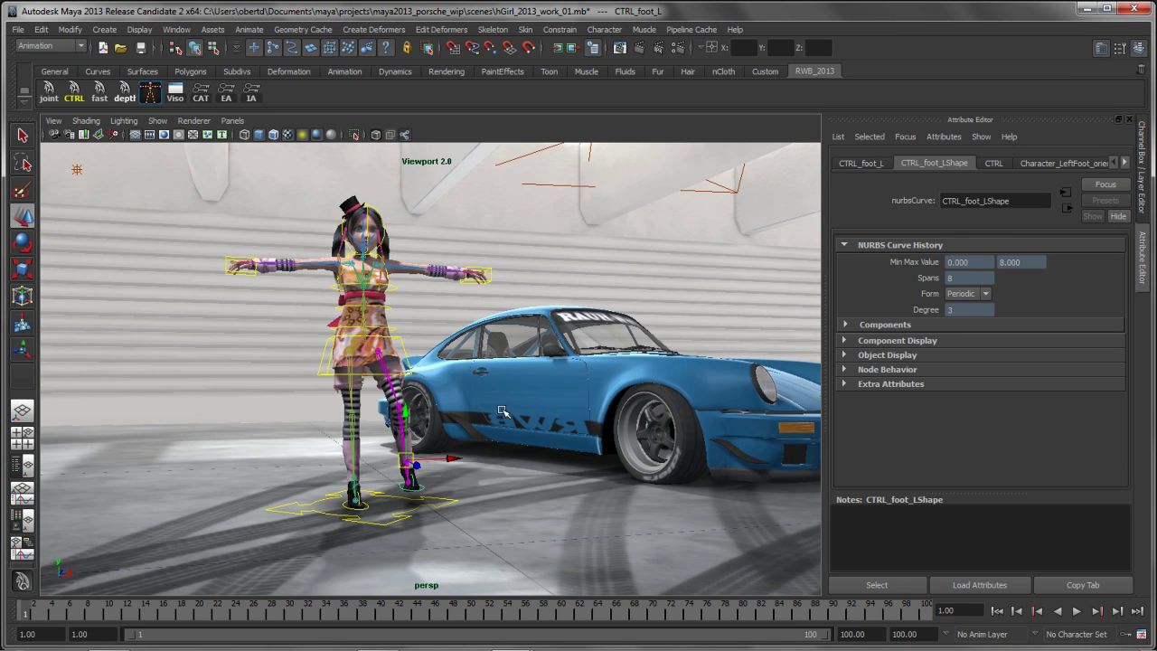
right_click_drag(503, 411, 524, 415, "alt")
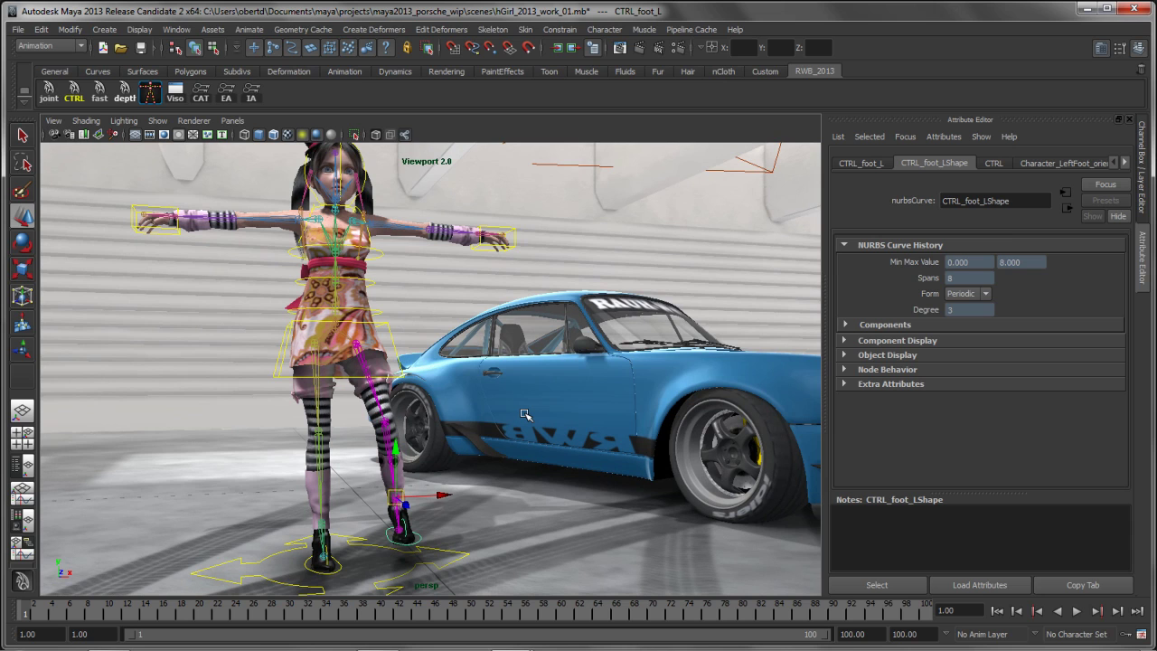